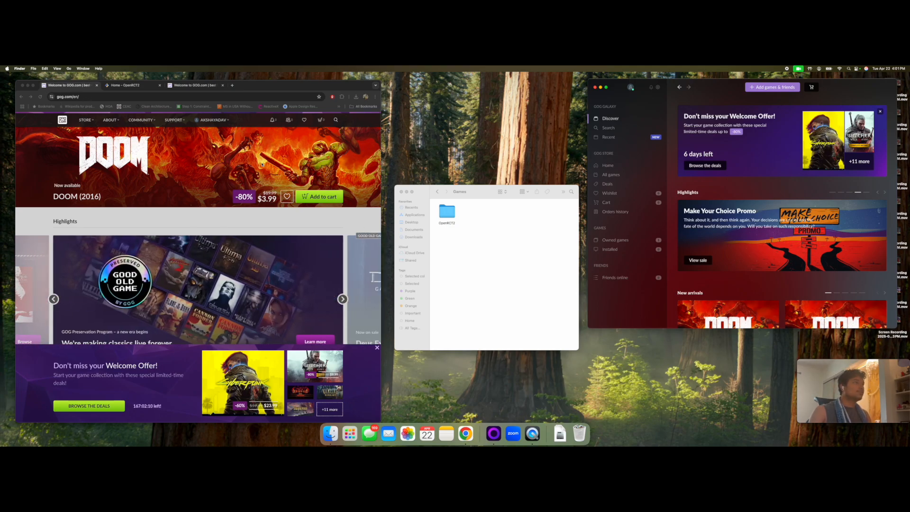
- Search the GOG store website for "rollercoaster"
click(336, 119)
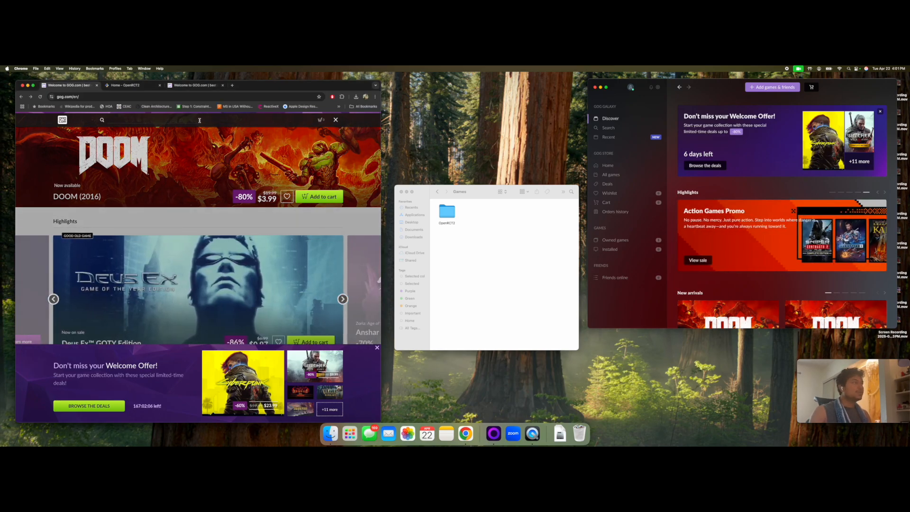
text(rollercoa)
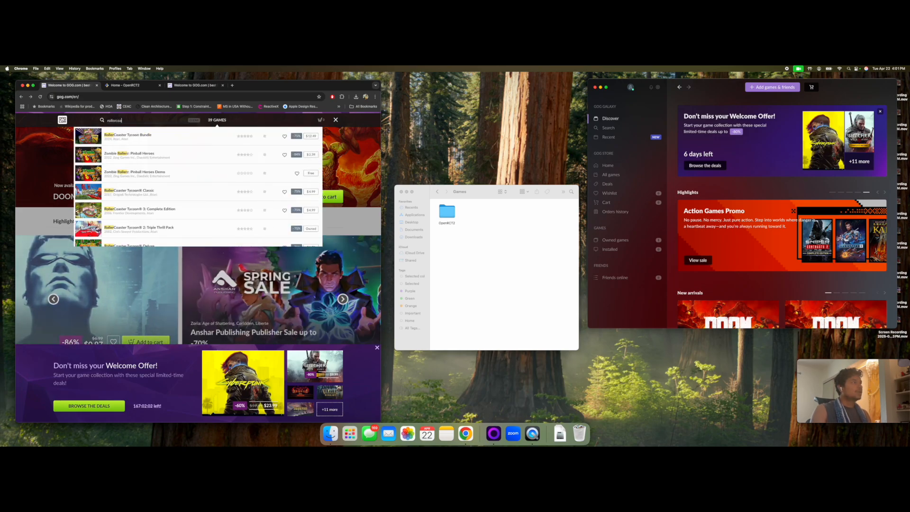
text(ster)
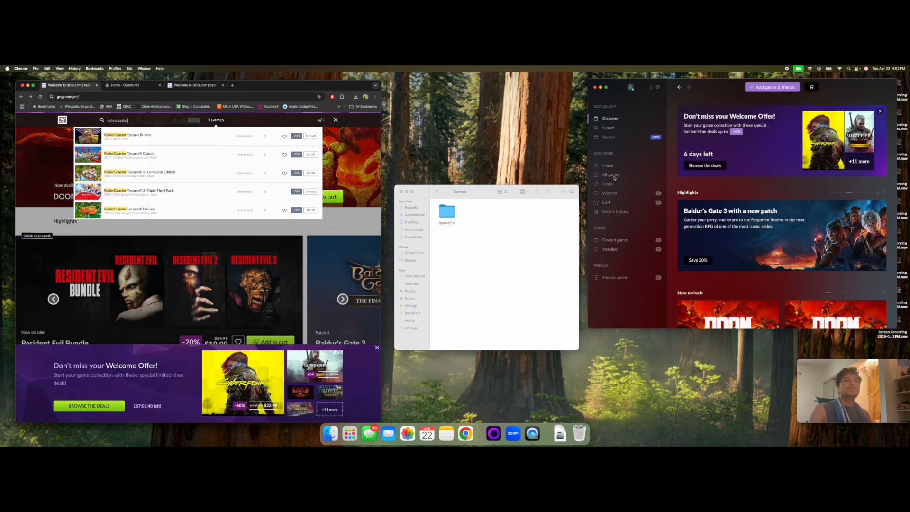
- Switch to GOG Galaxy and open the extras page of the owned game RollerCoaster Tycoon 2: Triple Thrill Pack
click(618, 241)
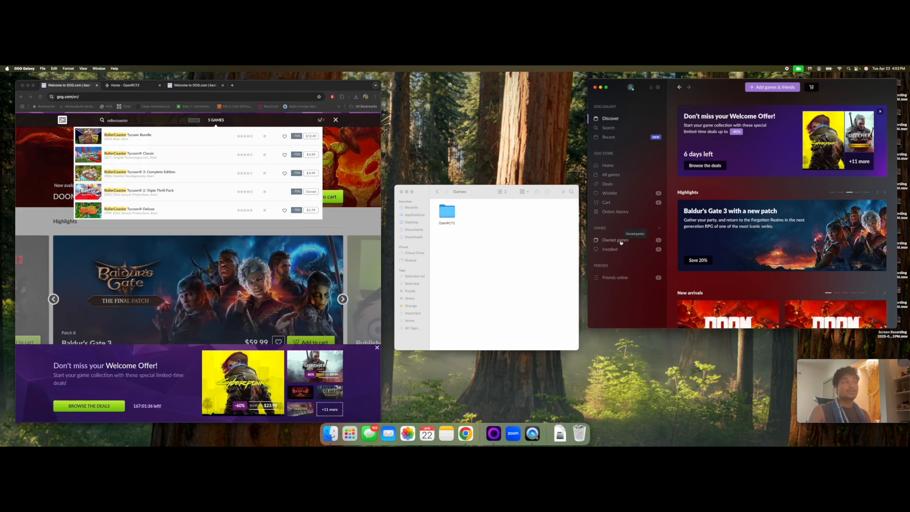
click(621, 241)
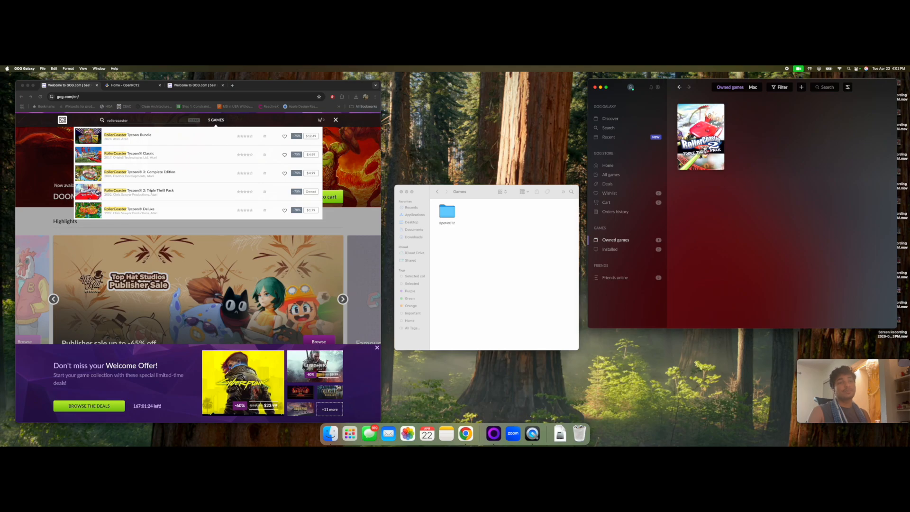
click(701, 136)
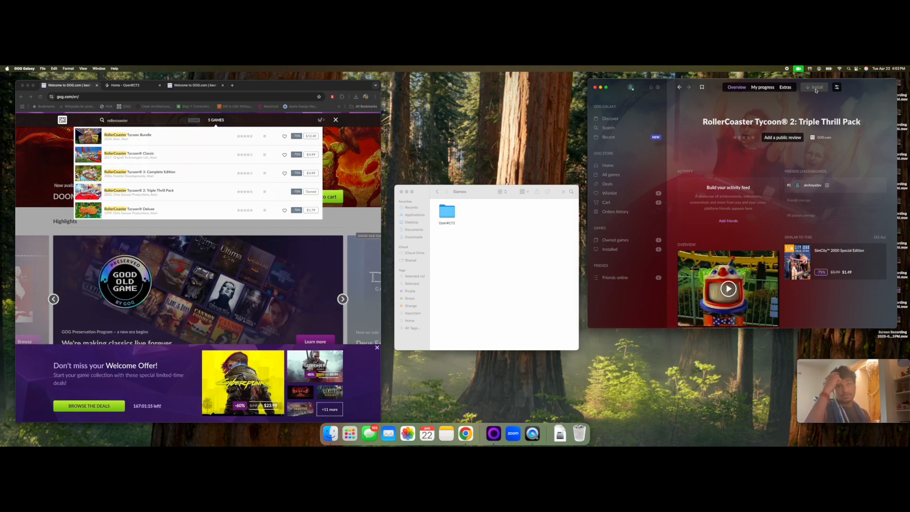
click(786, 87)
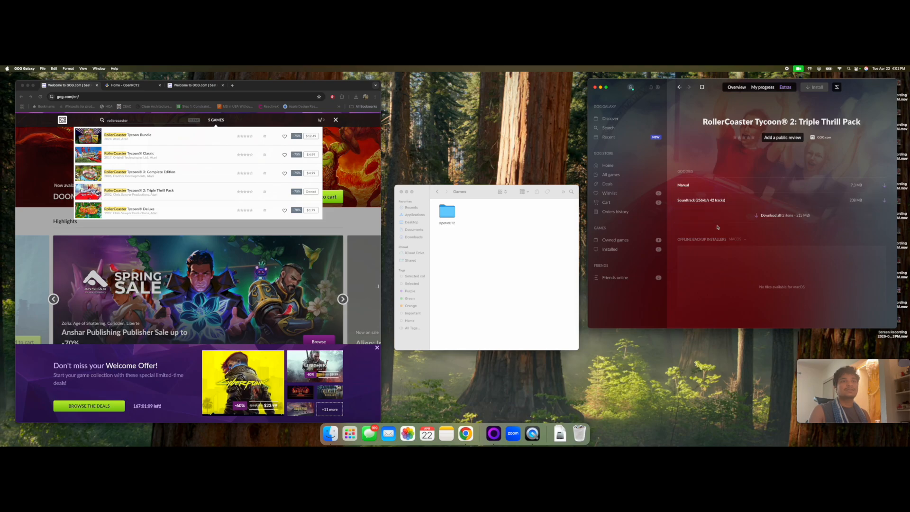
- Switch the offline backup installers to Windows and download the RollerCoaster Tycoon 2: Triple Thrill Pack installer
scroll(716, 228, down, 1)
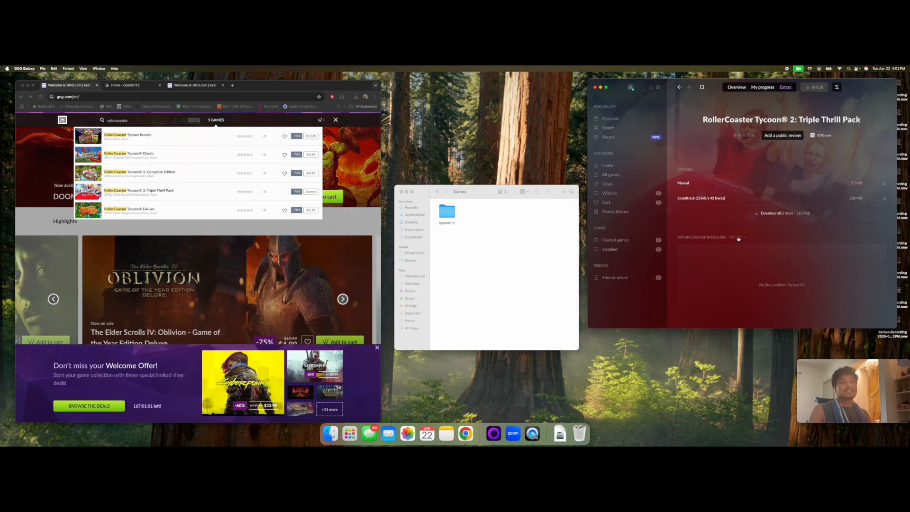
click(738, 239)
click(740, 248)
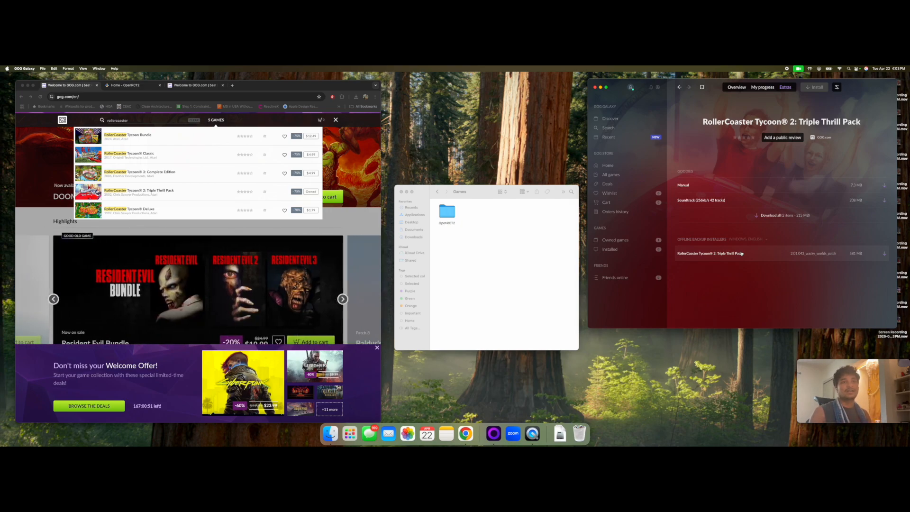
click(744, 254)
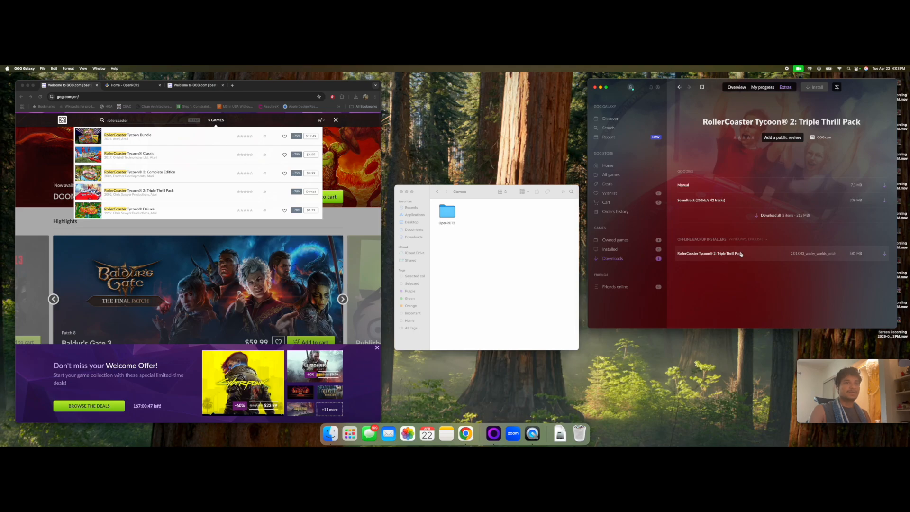
- Reveal the completed installer download in its rollercoaster_tycoon_2 folder and move that window clear of the Games folder
click(621, 260)
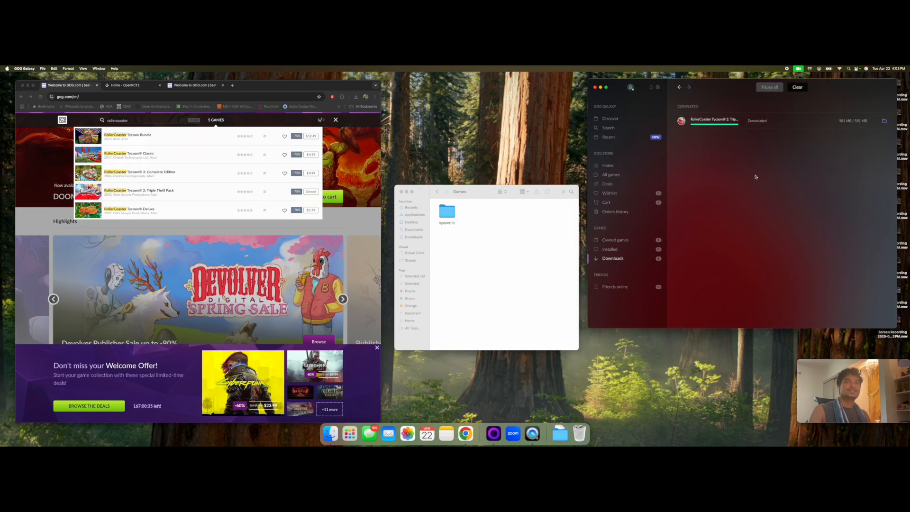
click(885, 122)
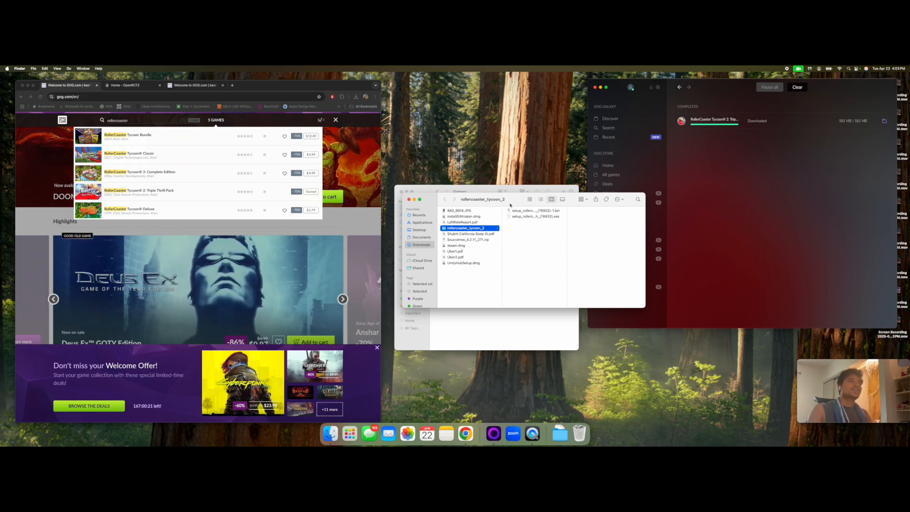
drag(479, 199, 560, 313)
click(560, 313)
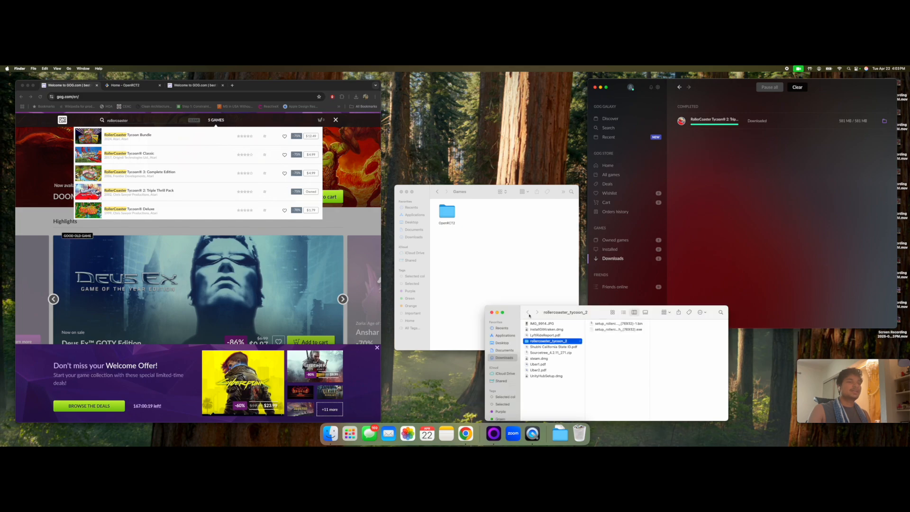
drag(597, 315, 596, 296)
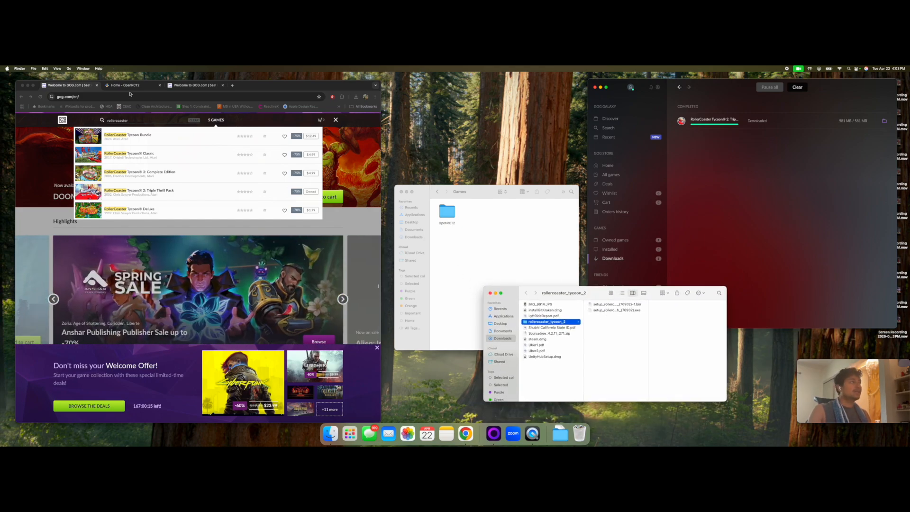
- Download the latest macOS release of OpenRCT2 from openrct2.io and save the zip in the Downloads folder
click(279, 90)
click(138, 85)
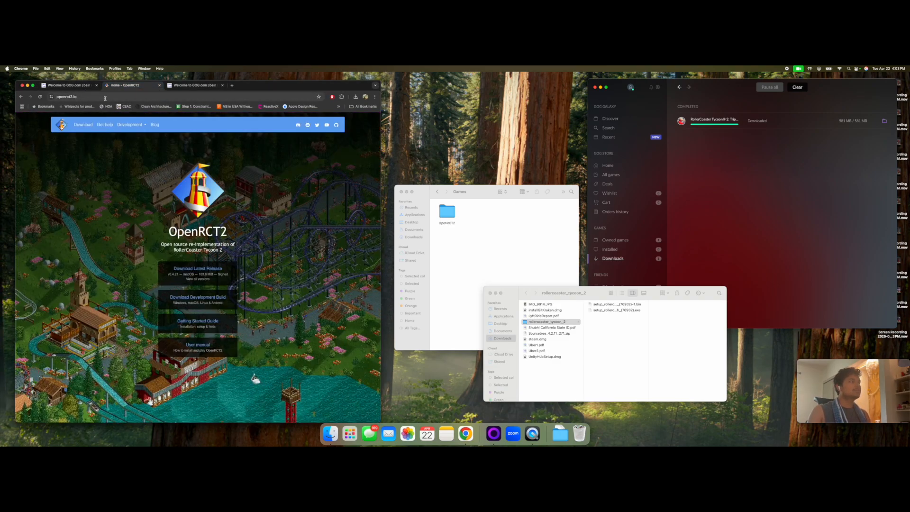
click(81, 125)
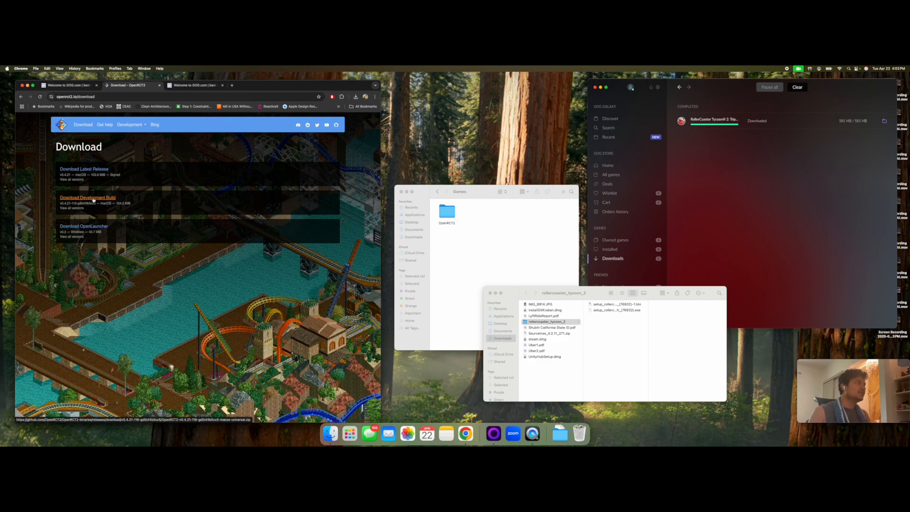
click(94, 170)
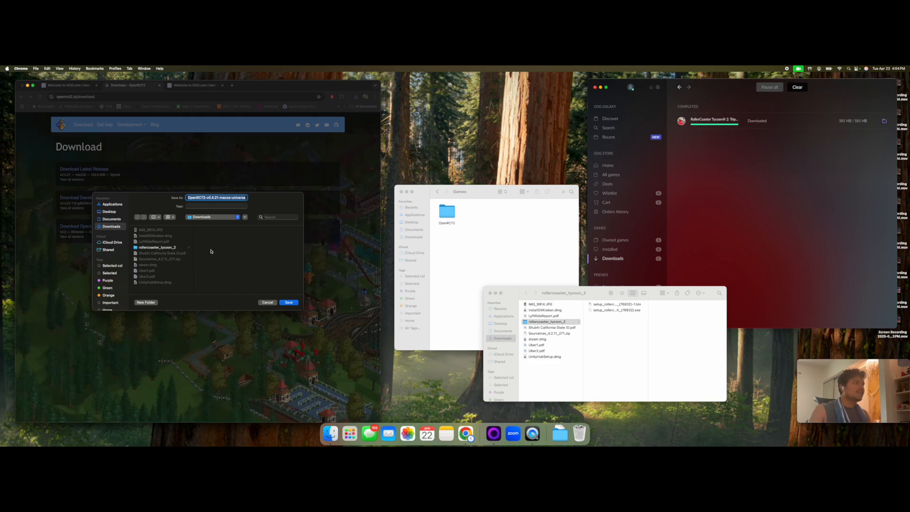
click(289, 303)
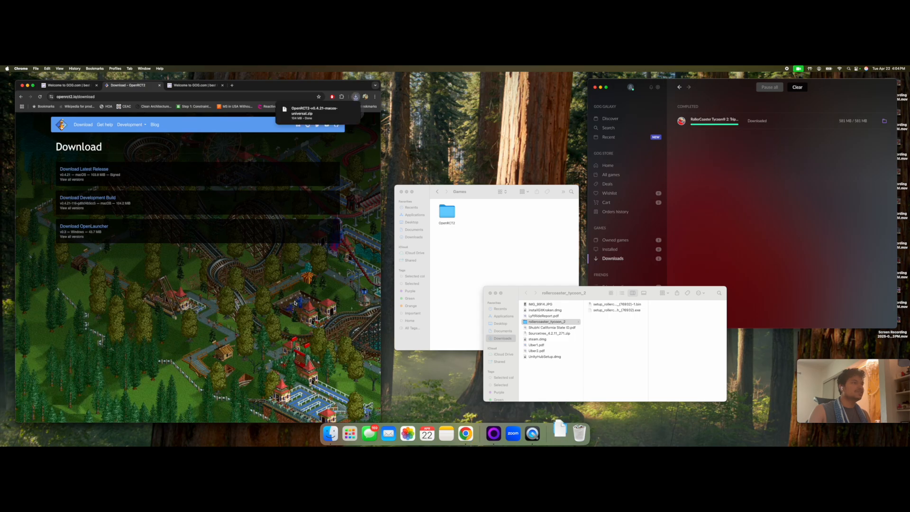
- Unpack the downloaded OpenRCT2 zip, try to launch the OpenRCT2 application, and dismiss the security alert without trashing it
click(347, 112)
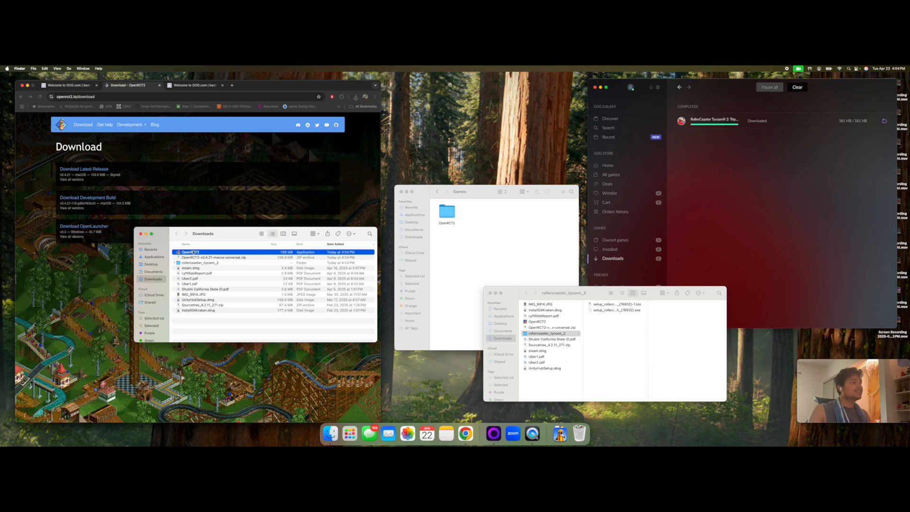
right_click(197, 254)
click(204, 255)
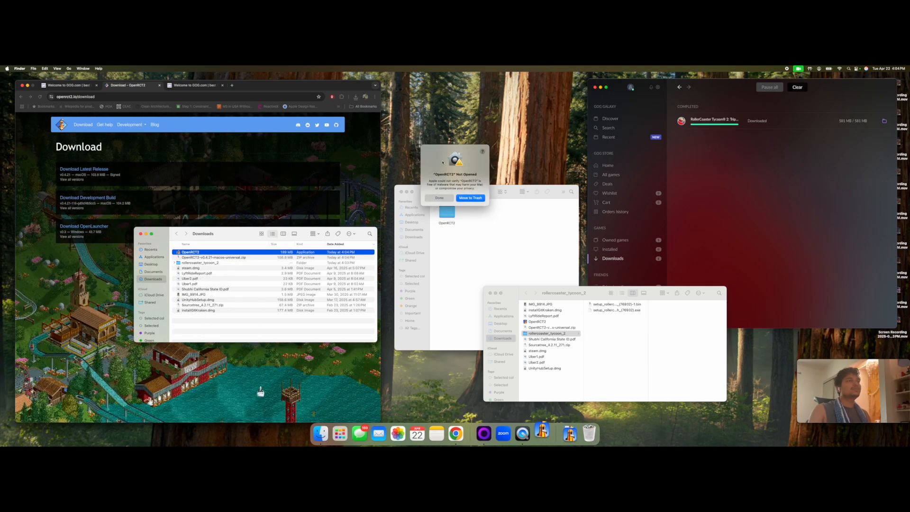
click(440, 198)
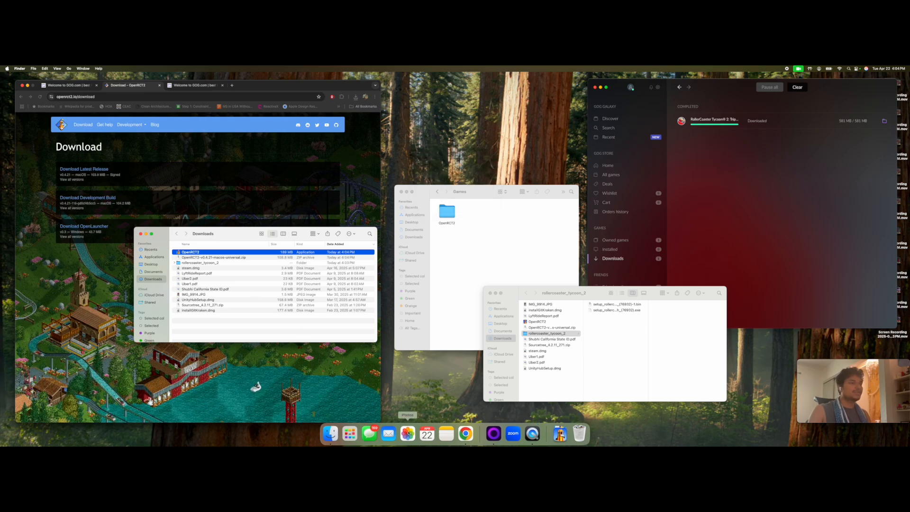
- Open System Settings and go to the Security section of Privacy & Security
key(super+space)
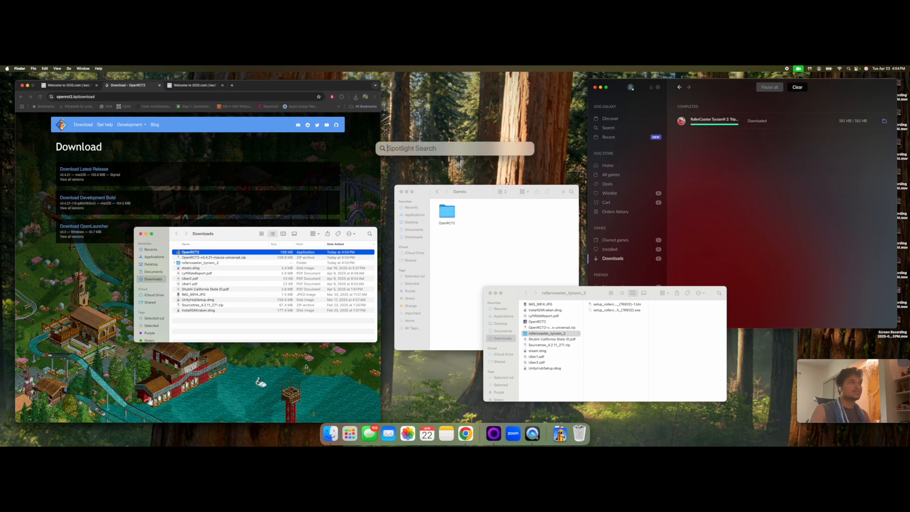
text(s)
key(Return)
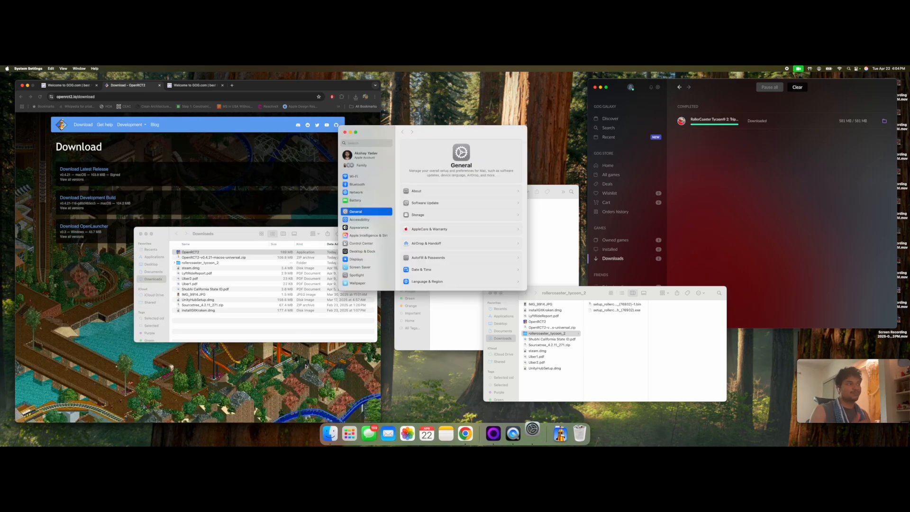
scroll(367, 253, down, 5)
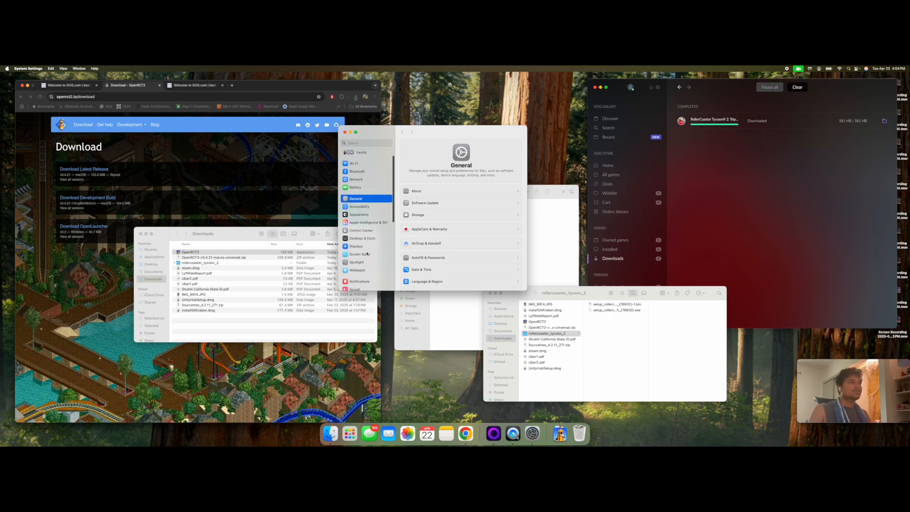
scroll(367, 254, down, 3)
click(367, 254)
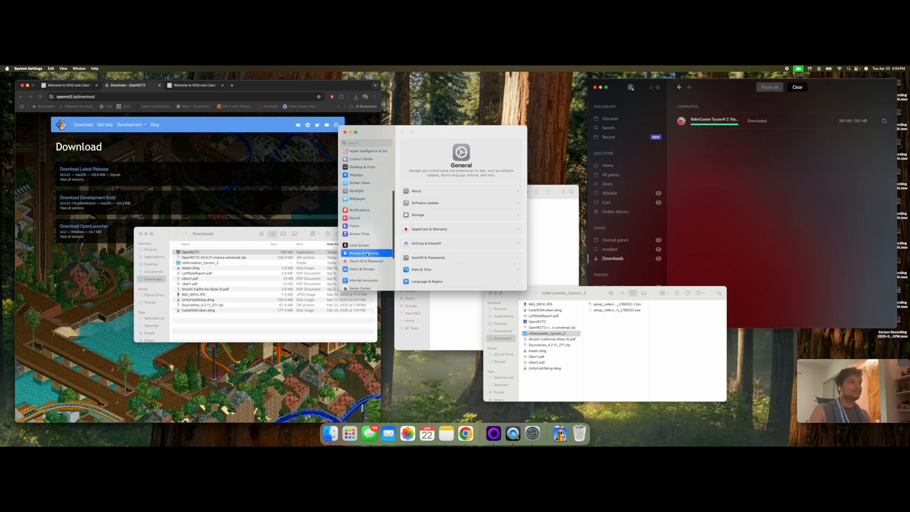
scroll(465, 268, down, 10)
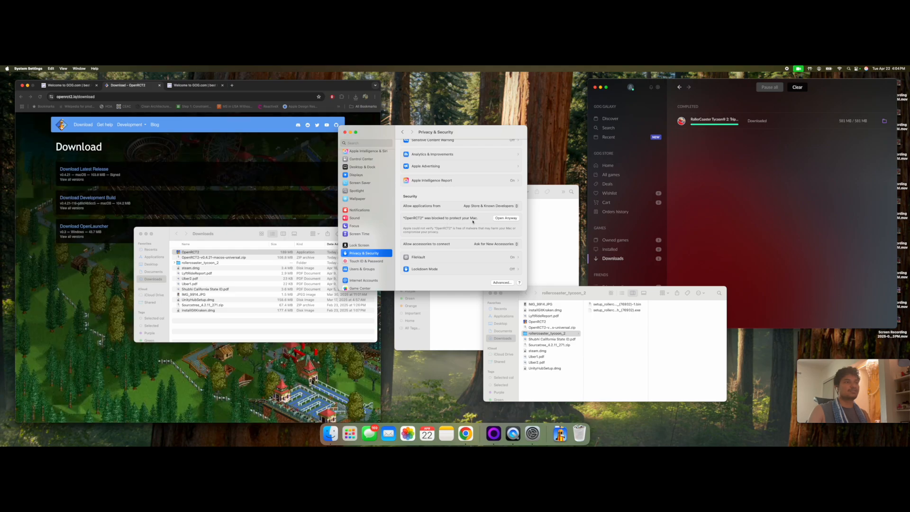
- Allow the blocked OpenRCT2 app to open anyway and authorize it with the administrator password
click(505, 218)
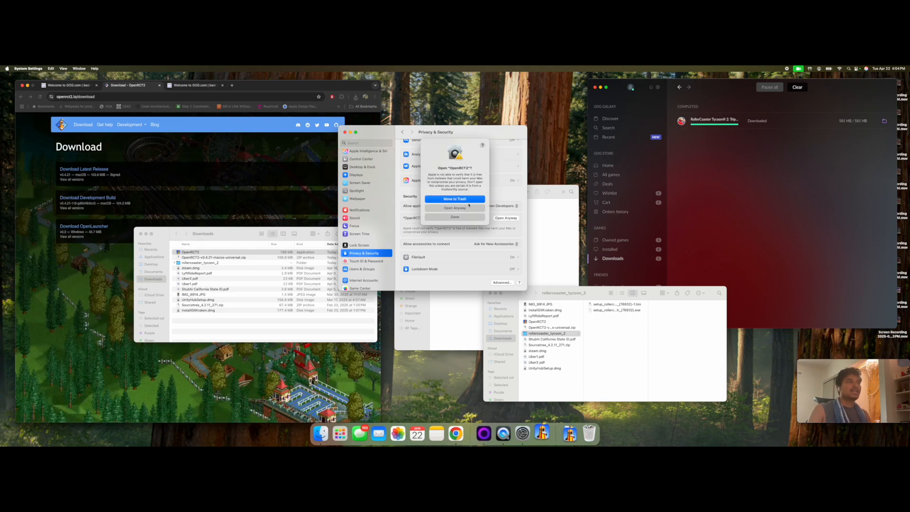
click(464, 208)
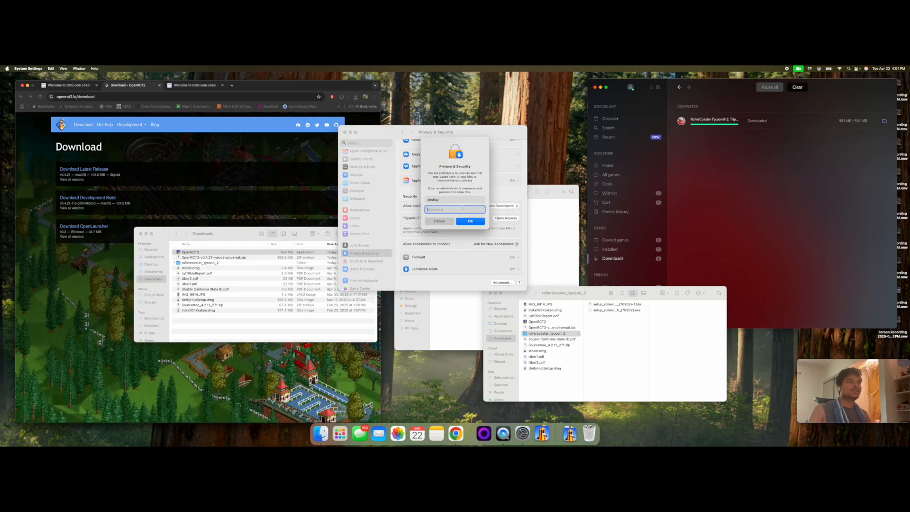
text(••)
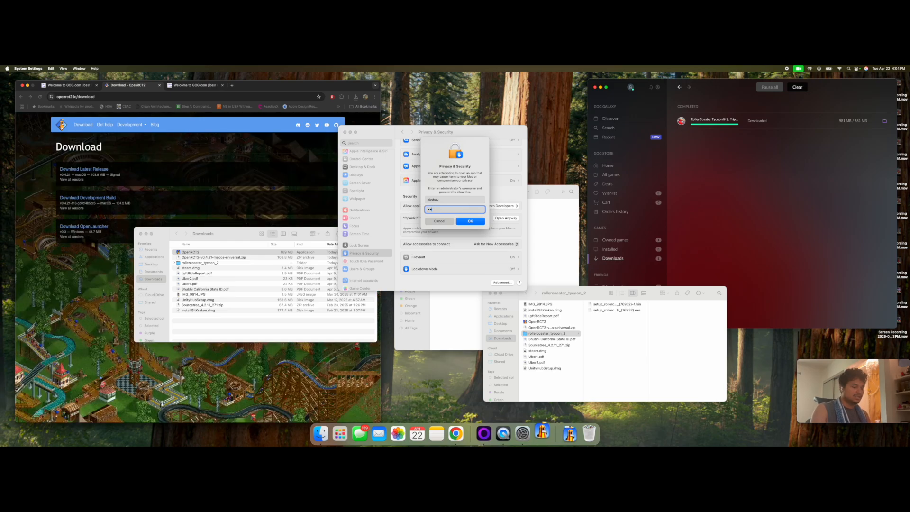
key(Return)
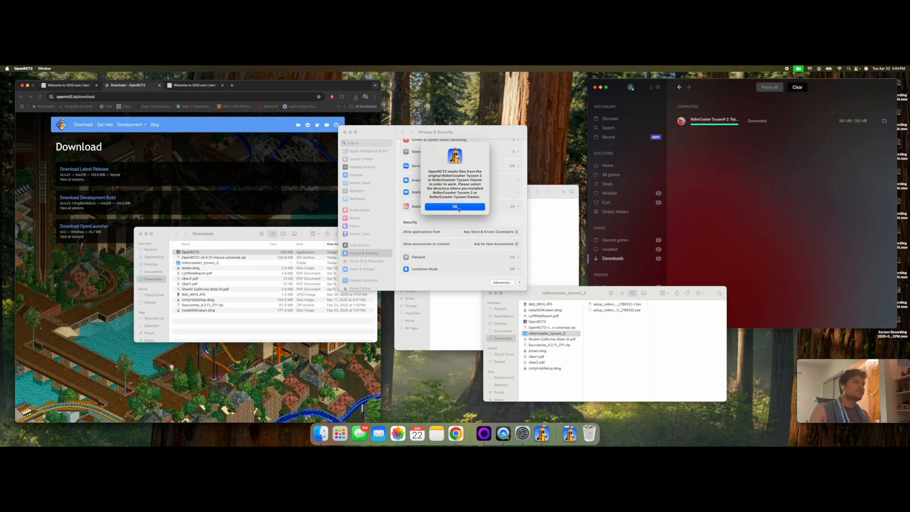
- Acknowledge OpenRCT2's request for the original game files and cancel the folder selection
click(459, 207)
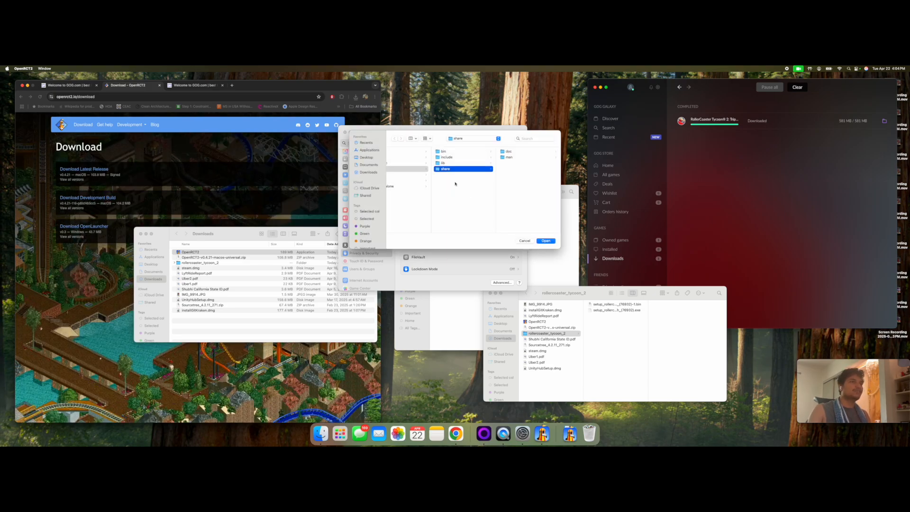
click(525, 242)
- Move the rollercoaster_tycoon_2 window clear of the Games window, look inside the OpenRCT2 folder, and return to Games
click(593, 296)
drag(592, 296, 644, 301)
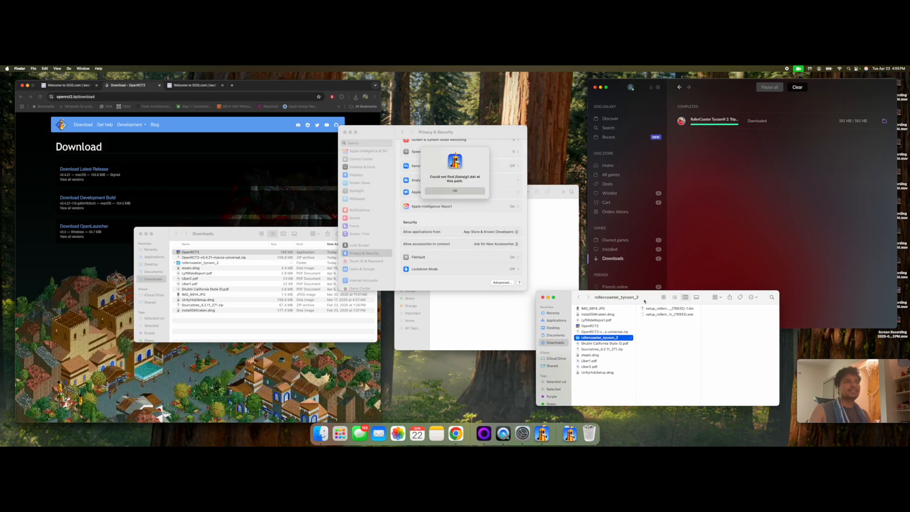
click(545, 239)
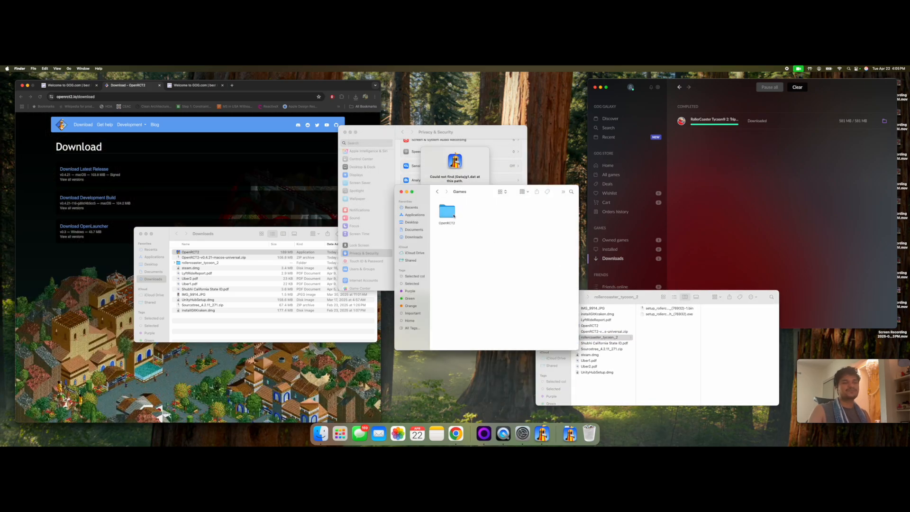
drag(647, 298, 698, 289)
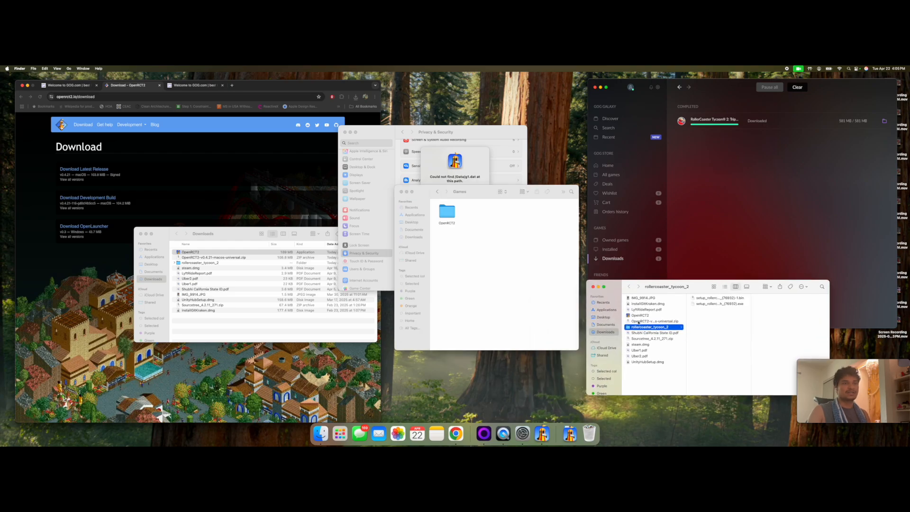
double_click(447, 213)
click(437, 191)
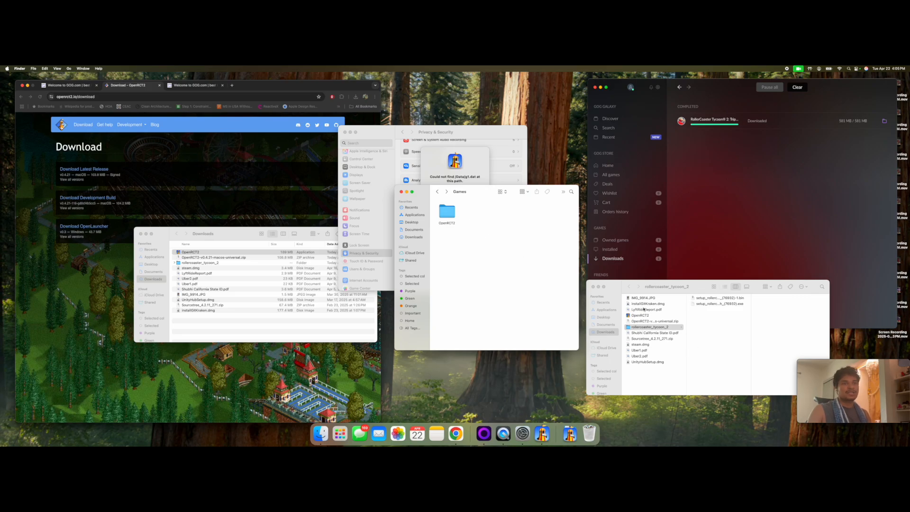
- Move the rollercoaster_tycoon_2 folder from Downloads into the OpenRCT2 folder in Games and check the setup files inside it
drag(658, 328, 452, 214)
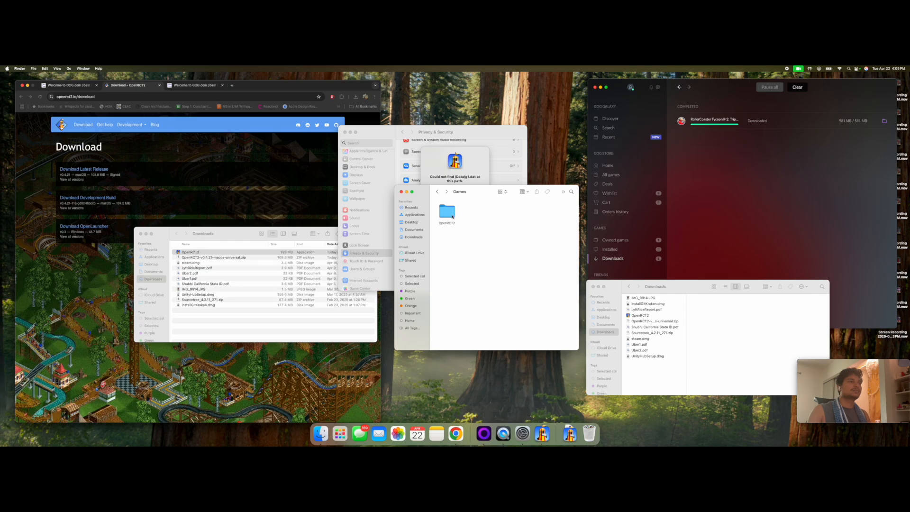
double_click(452, 214)
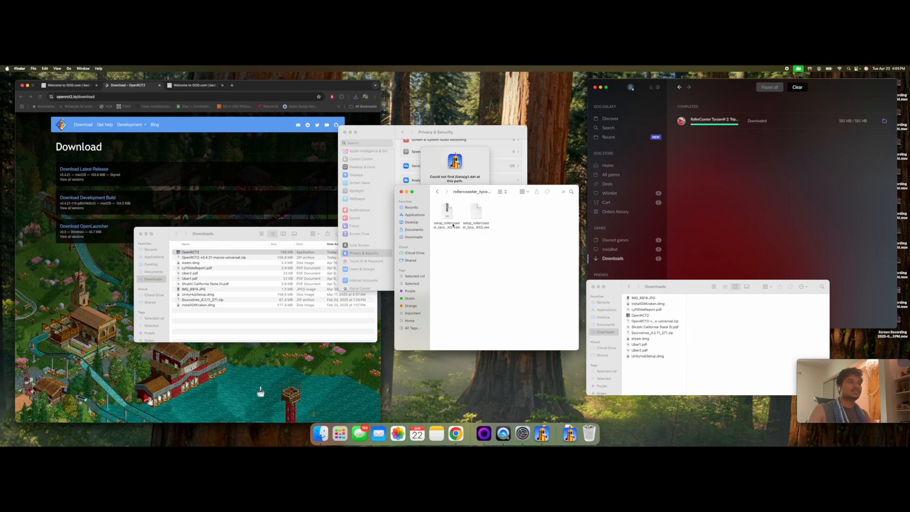
double_click(447, 212)
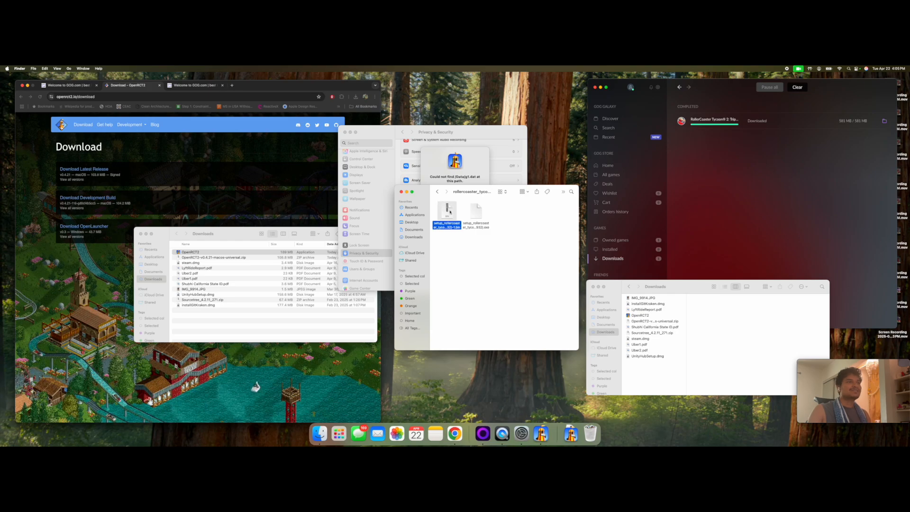
click(490, 204)
click(459, 254)
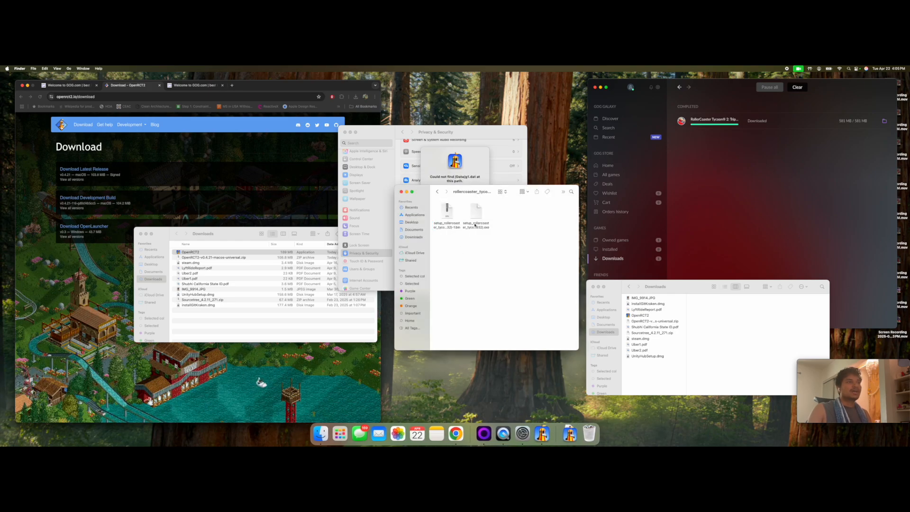
click(437, 192)
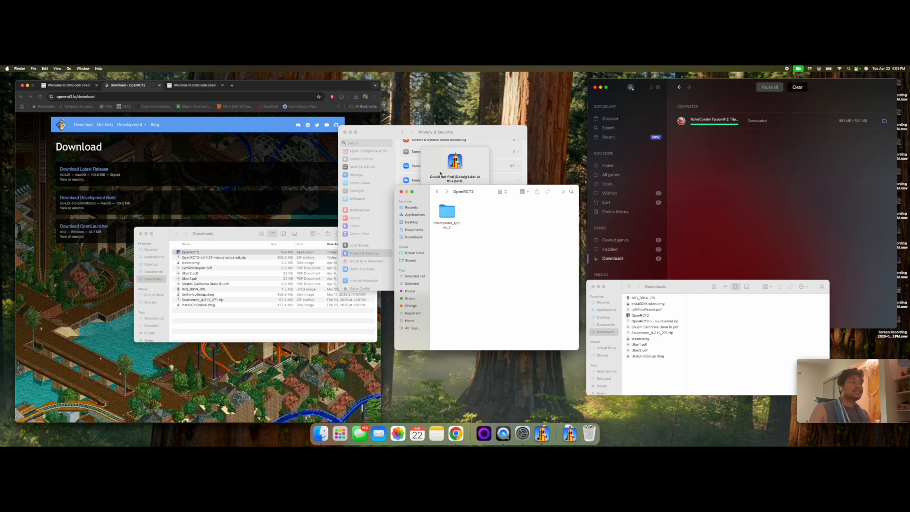
click(230, 237)
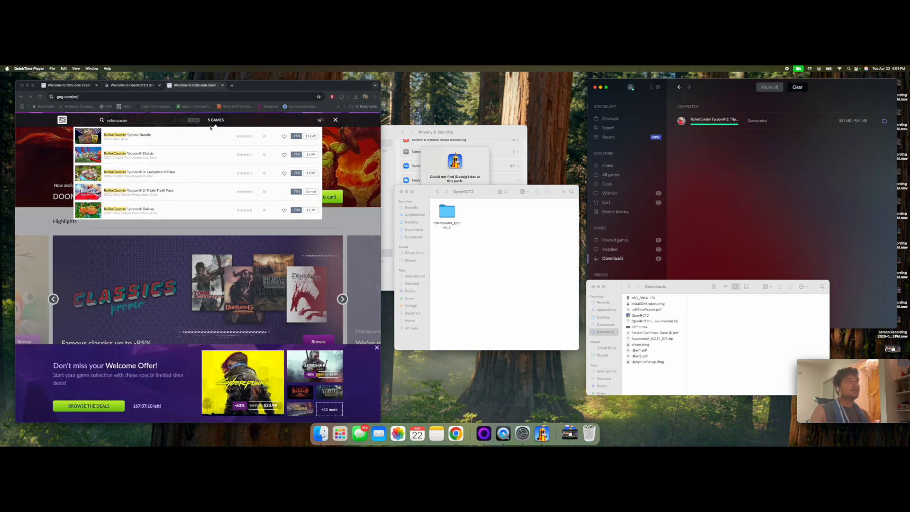
click(232, 85)
text(G)
text(https://www.macsourceports.com/utility/extractor)
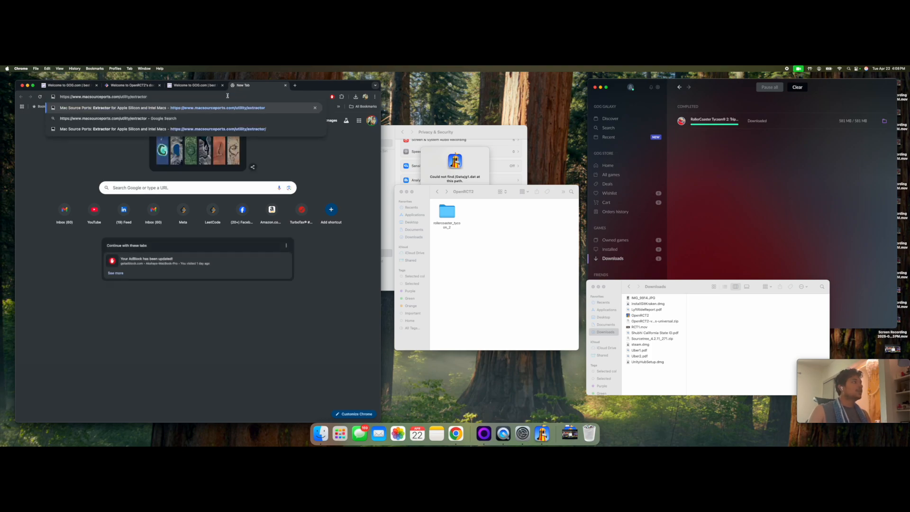
key(Return)
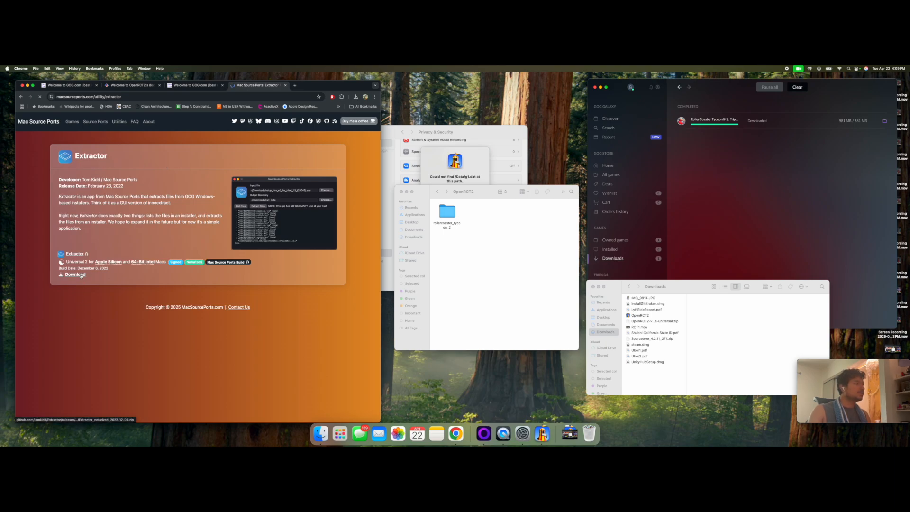
- Download the Extractor zip archive to the Downloads folder and unpack it
click(83, 276)
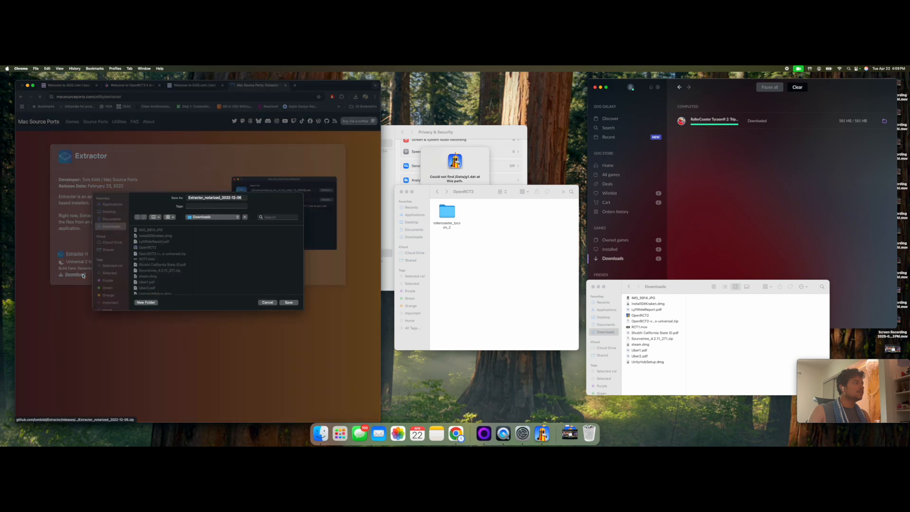
click(290, 303)
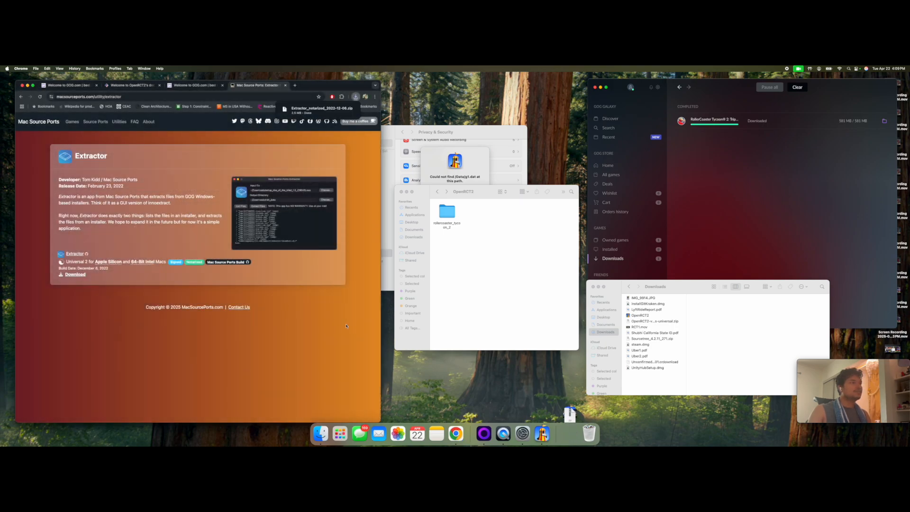
click(315, 110)
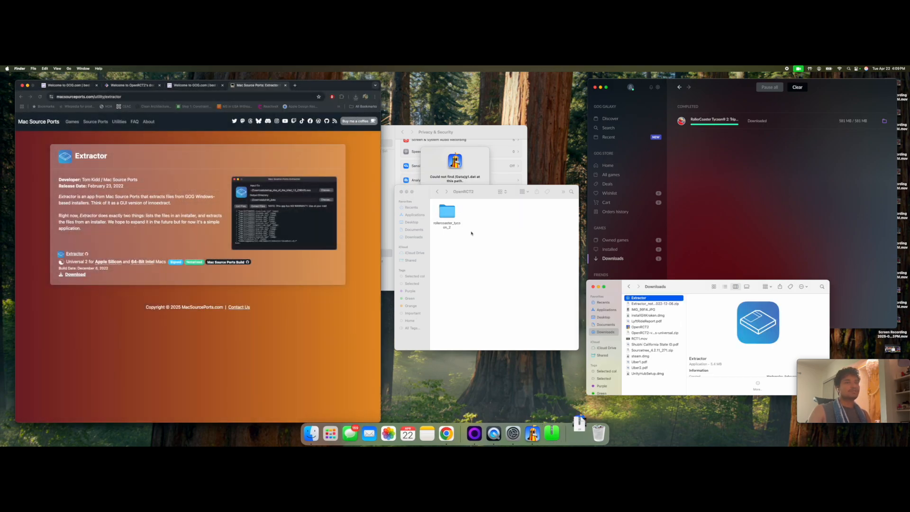
- Move the Extractor app from Downloads into Applications, launch it and approve opening it
drag(639, 299, 605, 311)
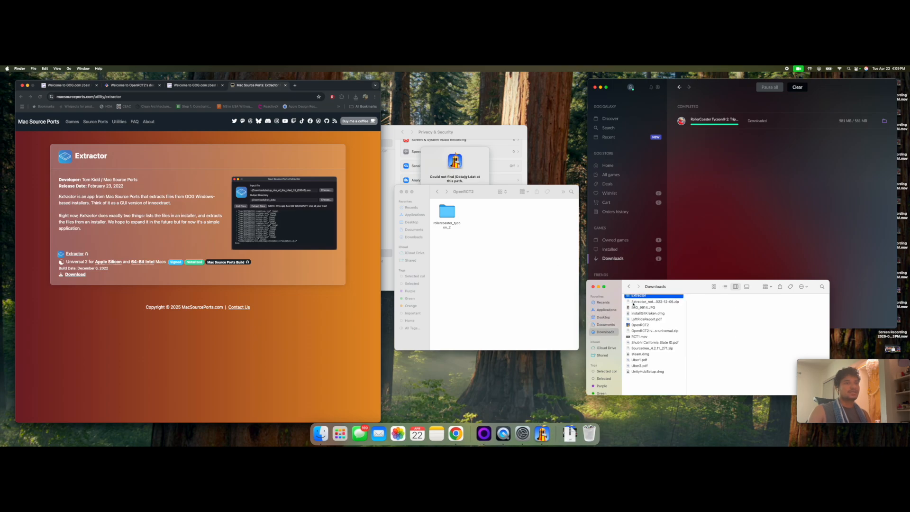
click(605, 312)
click(640, 311)
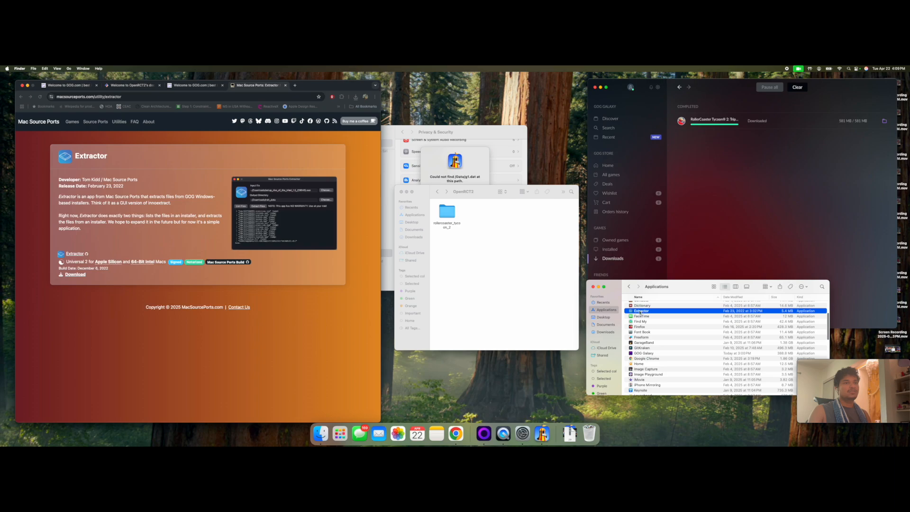
double_click(639, 311)
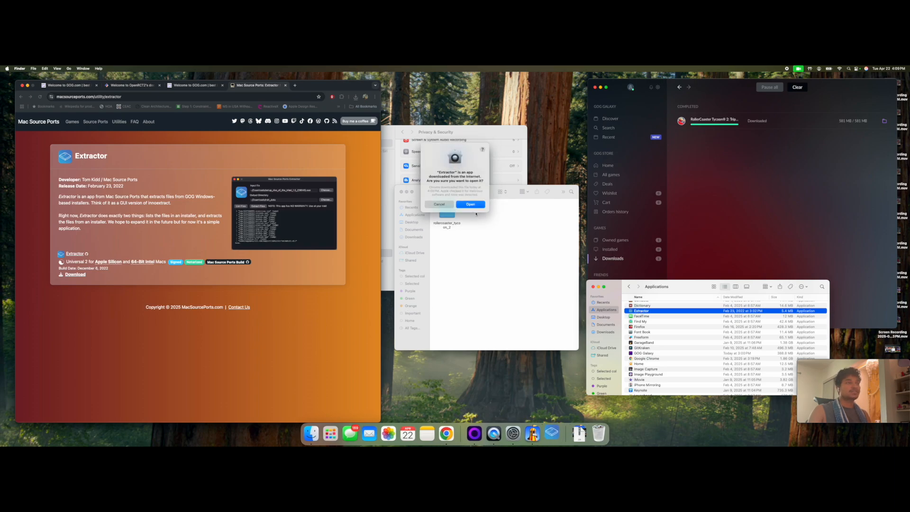
click(469, 203)
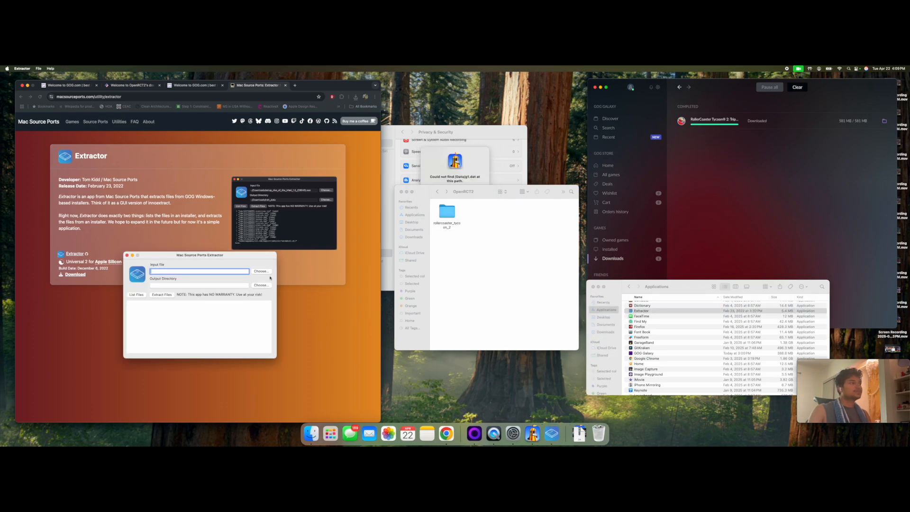
- Set Extractor's input file to the RollerCoaster Tycoon 2 setup .exe in Documents > Games > OpenRCT2 > rollercoaster_tycoon_2
click(258, 271)
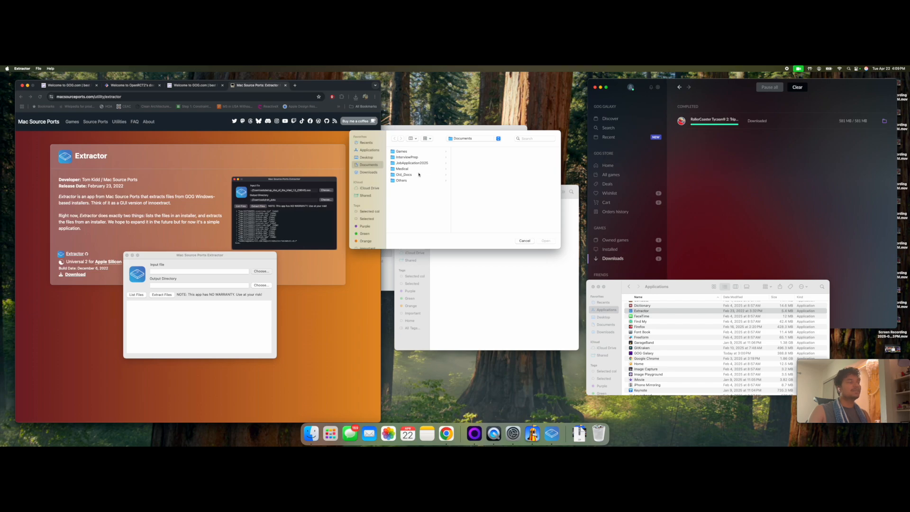
click(368, 172)
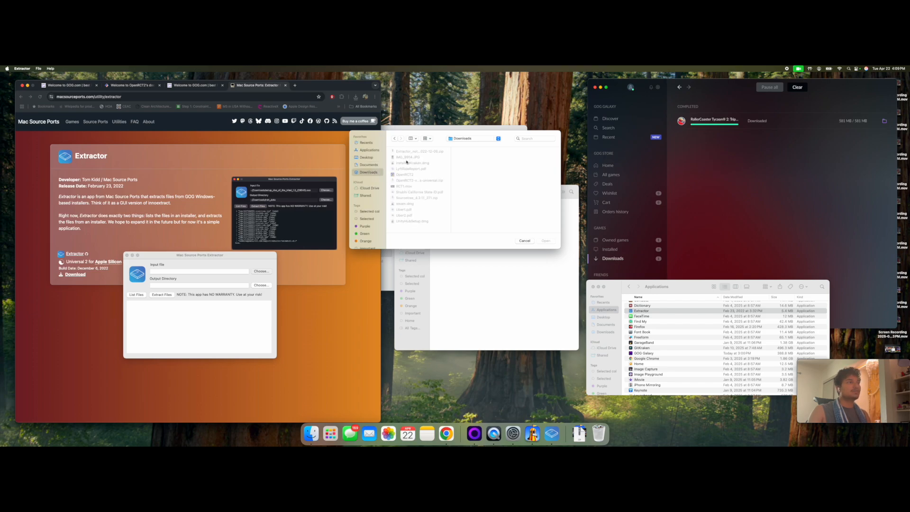
click(373, 164)
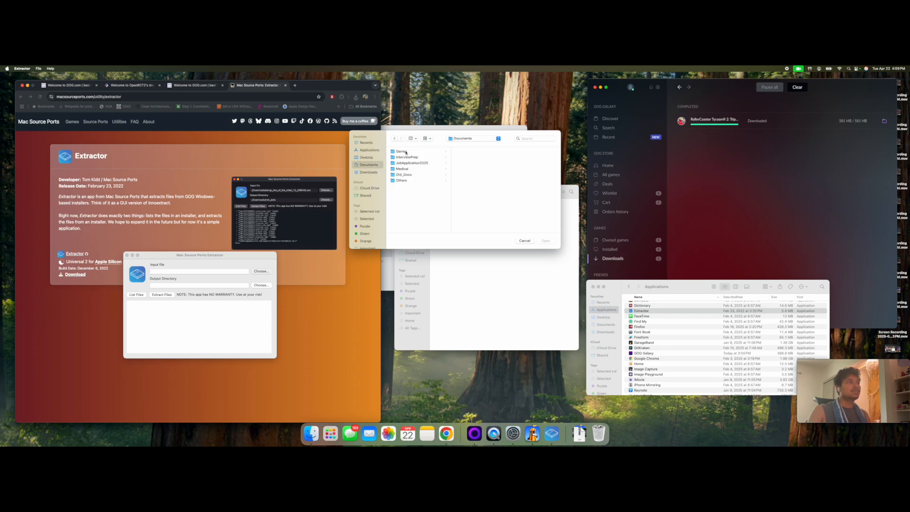
click(405, 151)
click(467, 151)
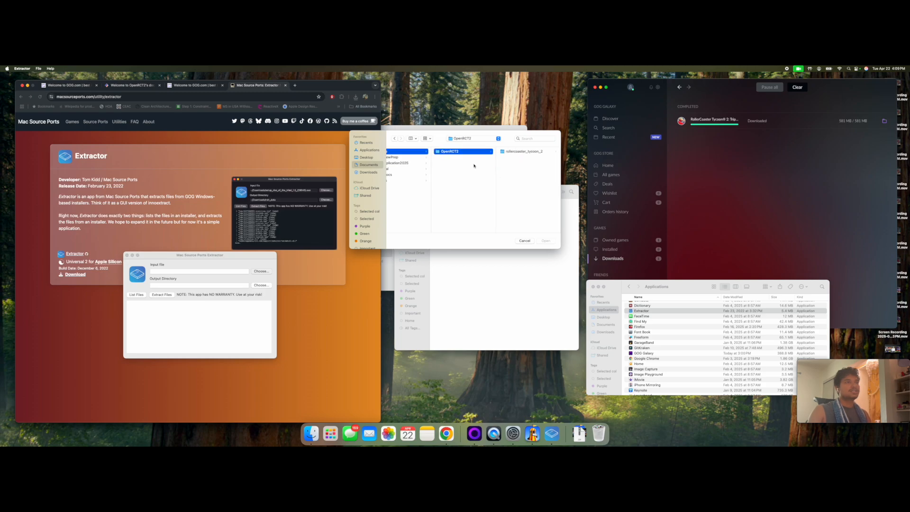
click(540, 152)
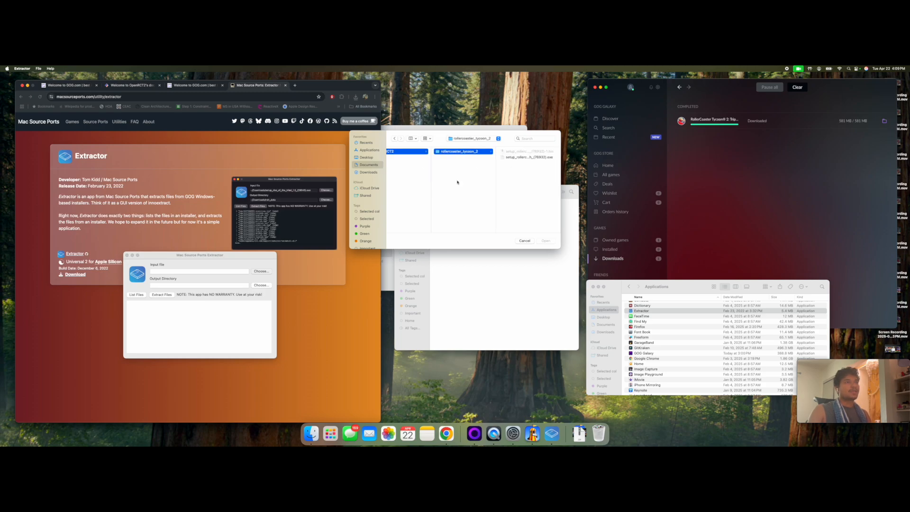
click(520, 157)
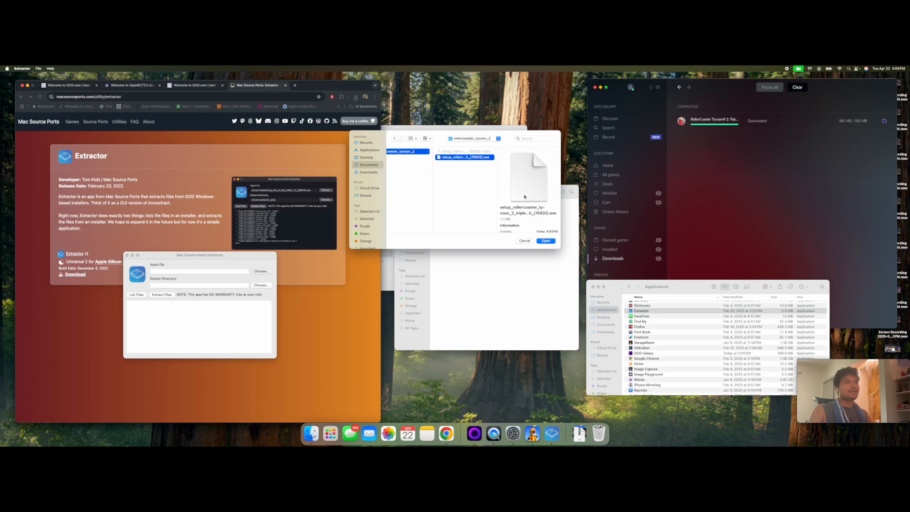
click(546, 241)
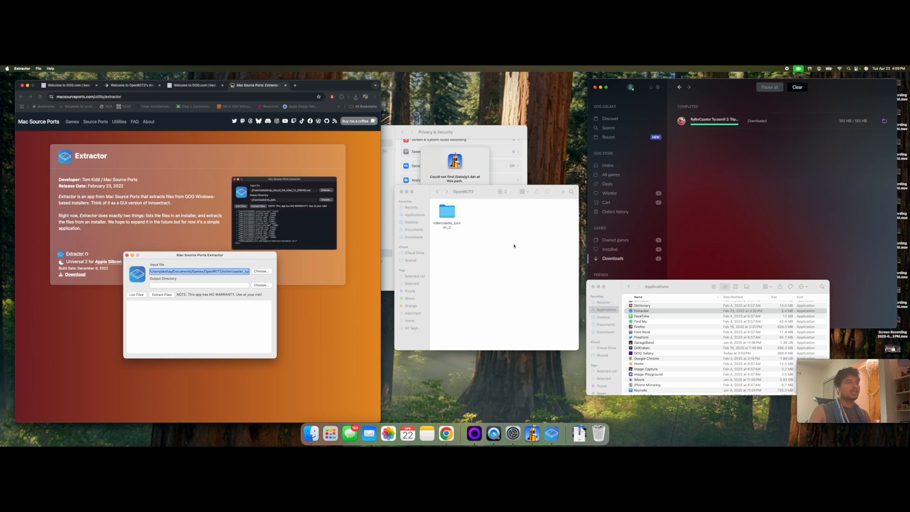
- Set the OpenRCT2 folder as Extractor's output directory and extract the installer's files into it
click(261, 286)
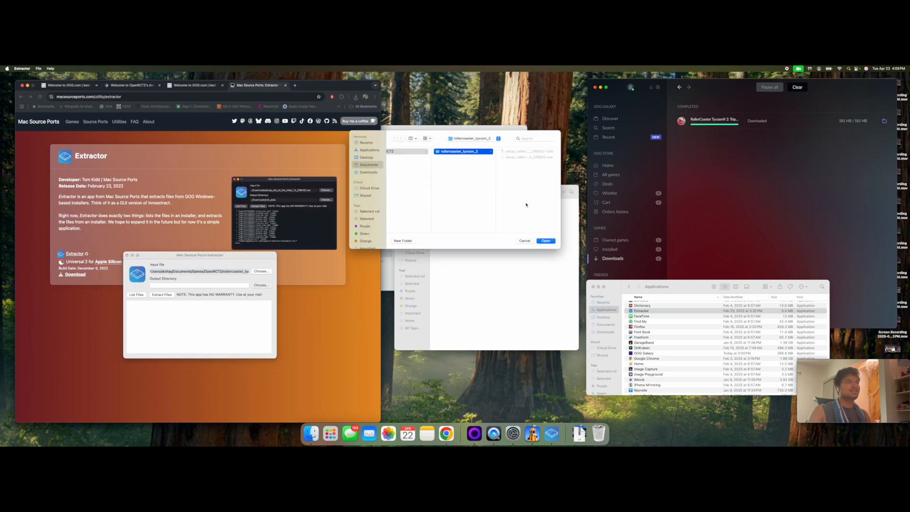
scroll(463, 186, left, 3)
scroll(463, 187, right, 2)
scroll(463, 187, left, 1)
click(435, 153)
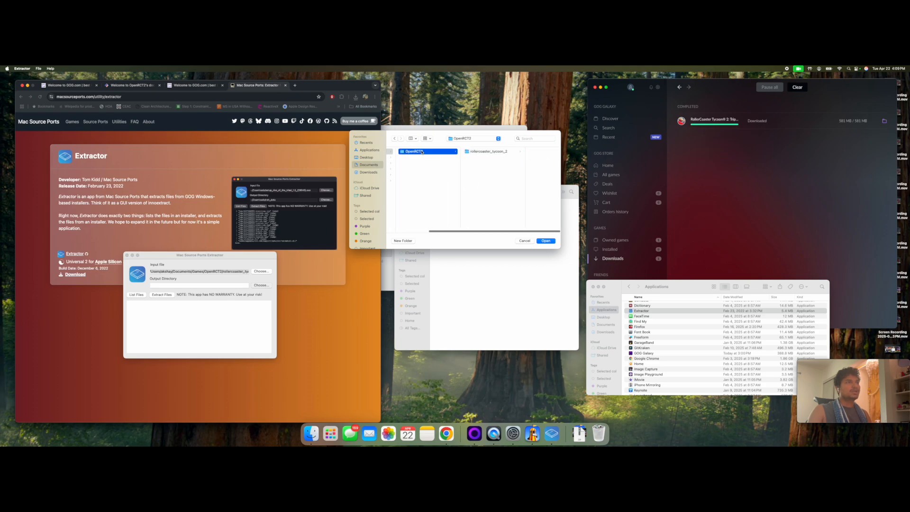
click(548, 241)
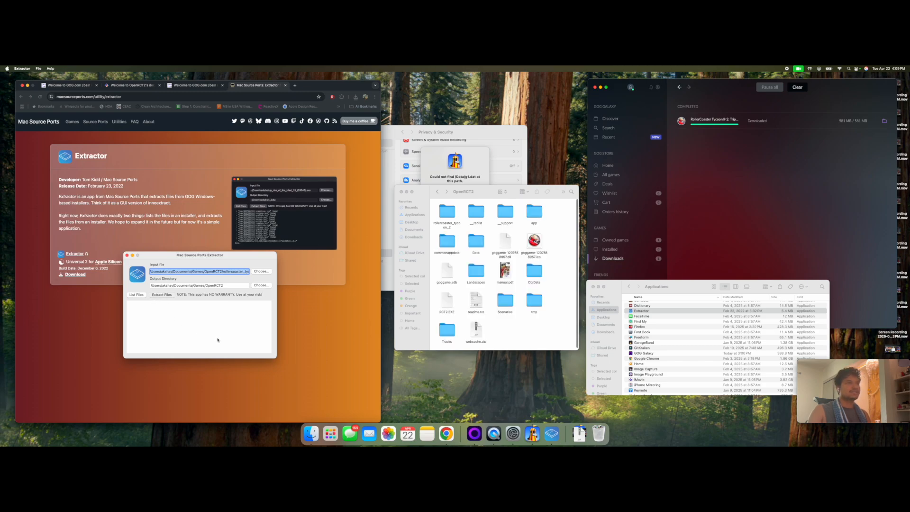
- Enlarge the OpenRCT2 folder window, look through the extracted files in its Data folder, and close the window
drag(577, 349, 640, 384)
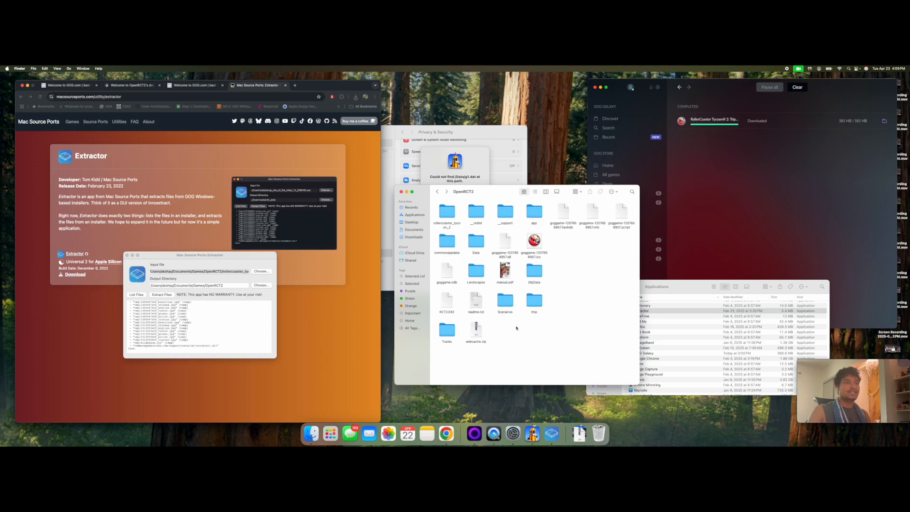
double_click(478, 242)
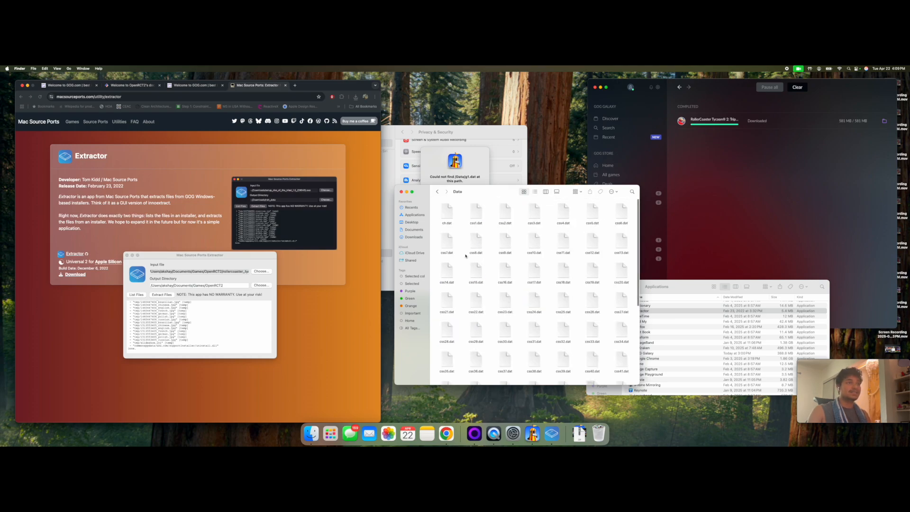
scroll(525, 247, down, 5)
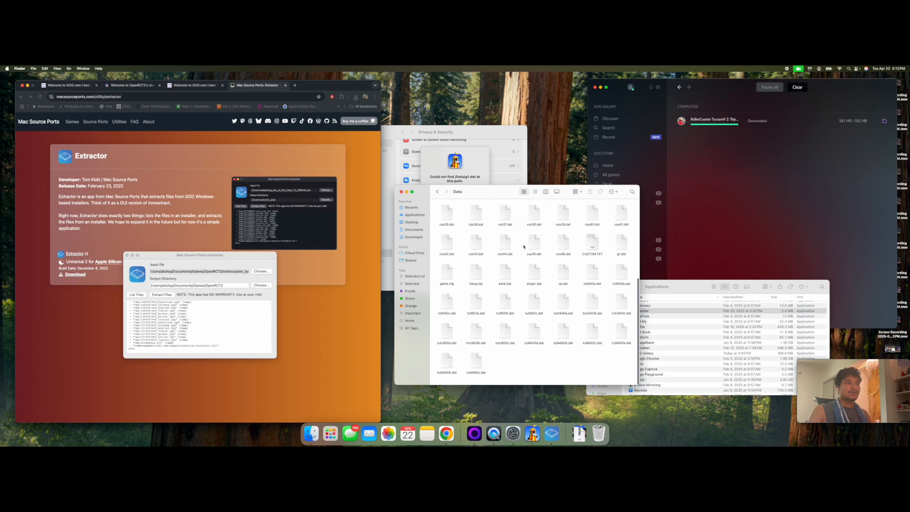
scroll(524, 247, up, 3)
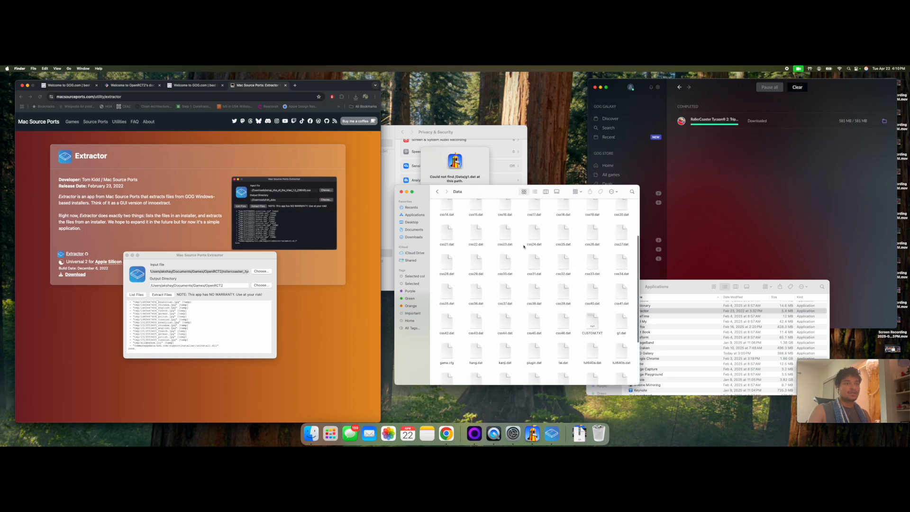
click(437, 191)
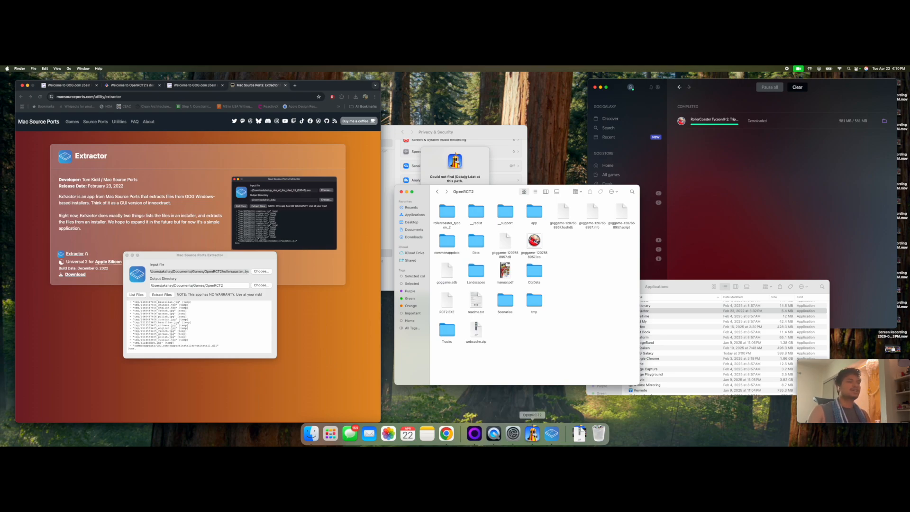
click(402, 192)
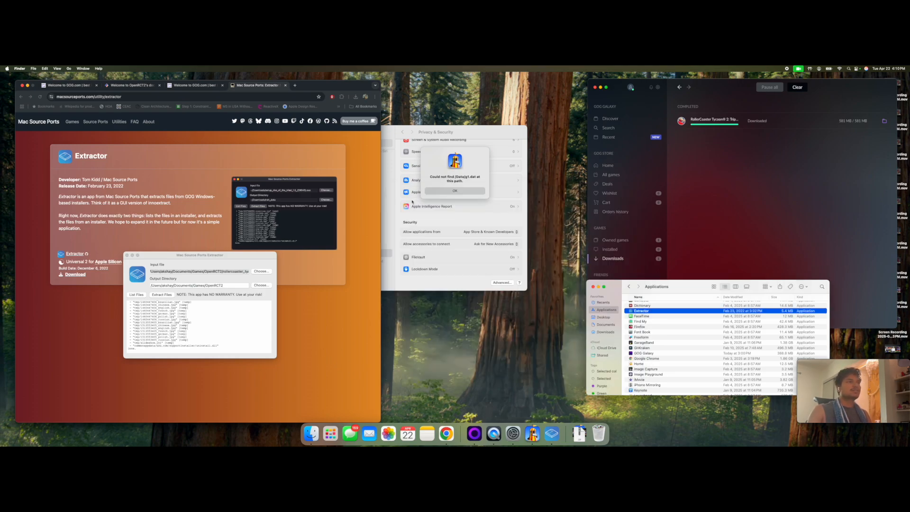
- Dismiss OpenRCT2's missing-file messages and select Documents > Games > OpenRCT2 as the original game directory
click(455, 207)
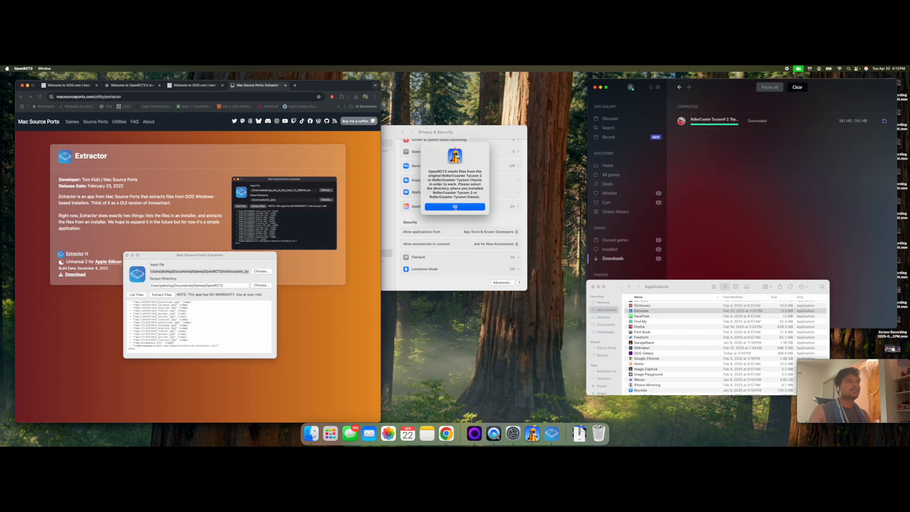
scroll(451, 210, left, 3)
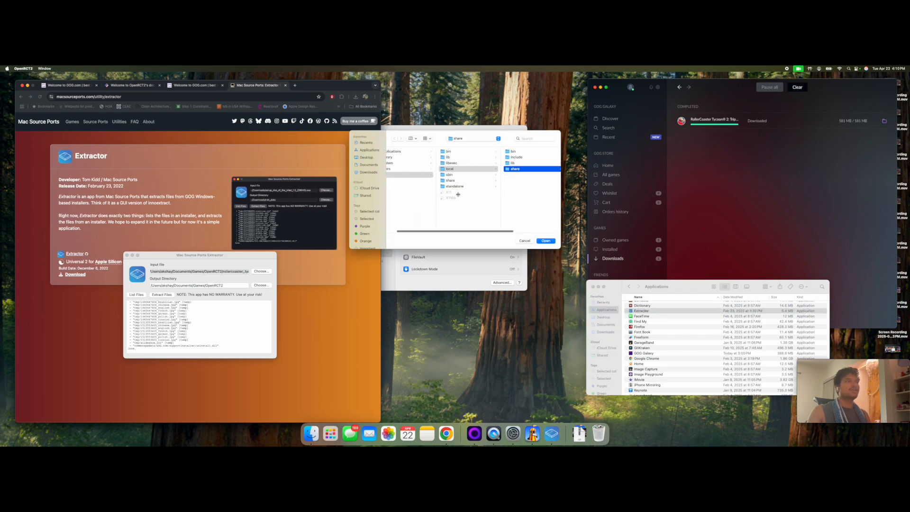
click(369, 164)
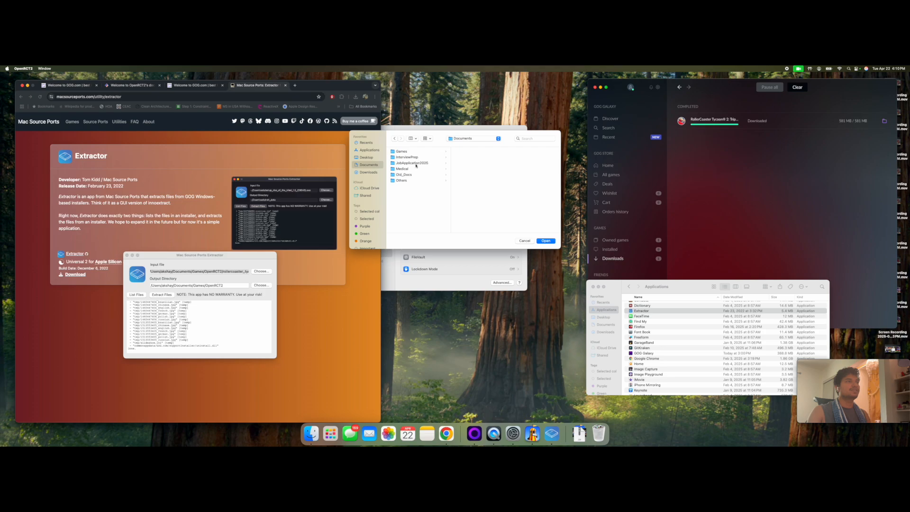
click(402, 152)
click(474, 152)
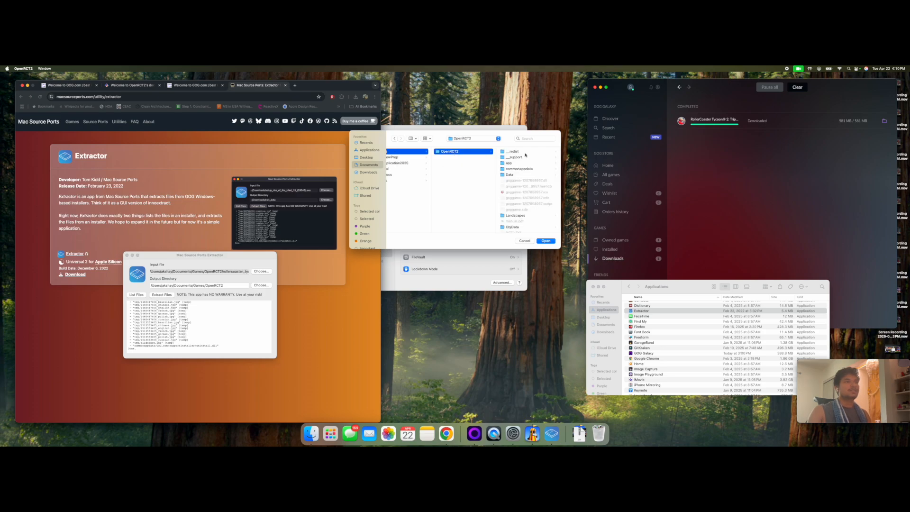
scroll(526, 217, down, 3)
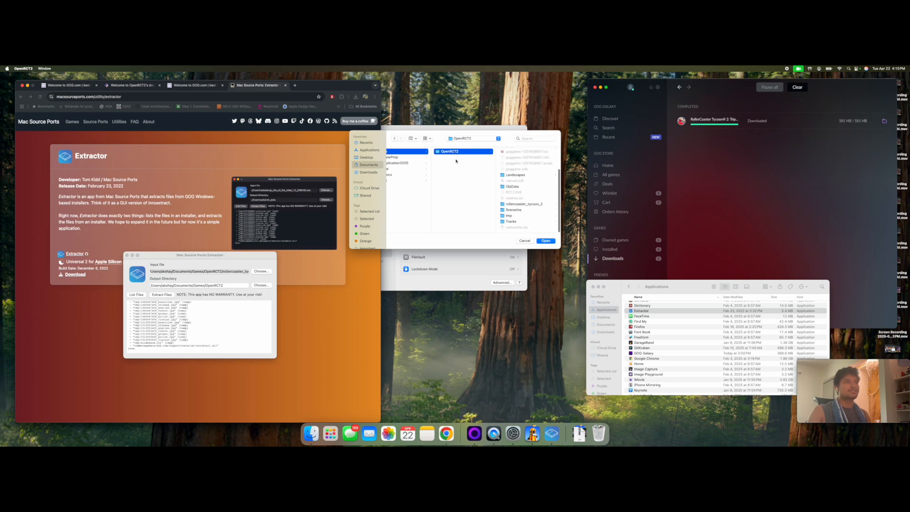
click(546, 241)
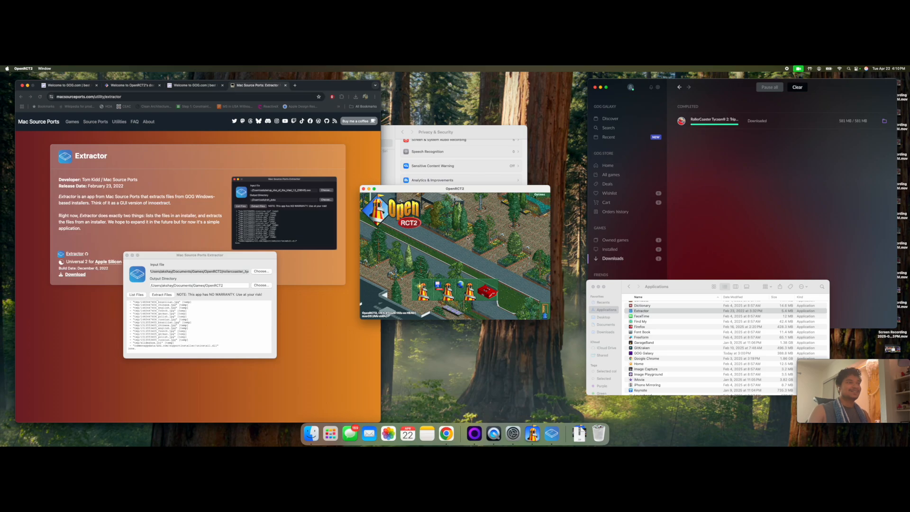
- Raise the system volume, reposition the OpenRCT2 game window and expand it to full screen
key(XF86AudioRaiseVolume)
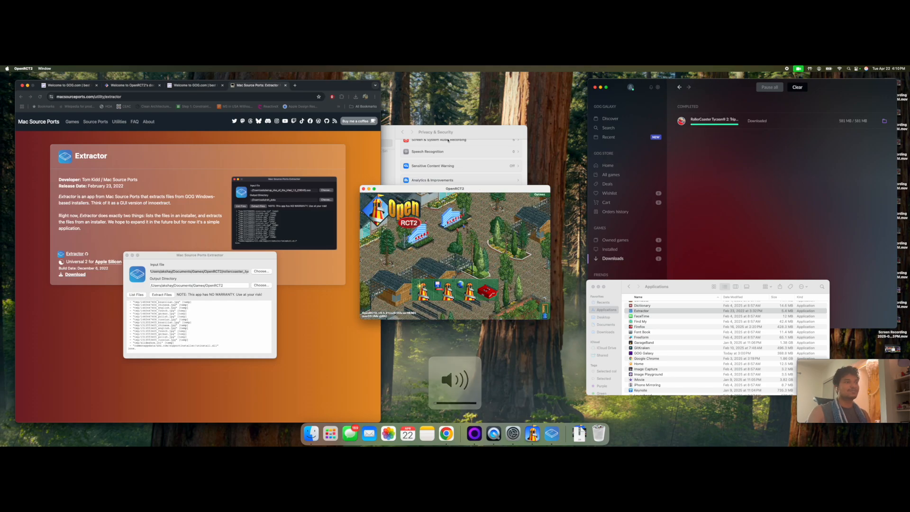
drag(466, 189, 478, 170)
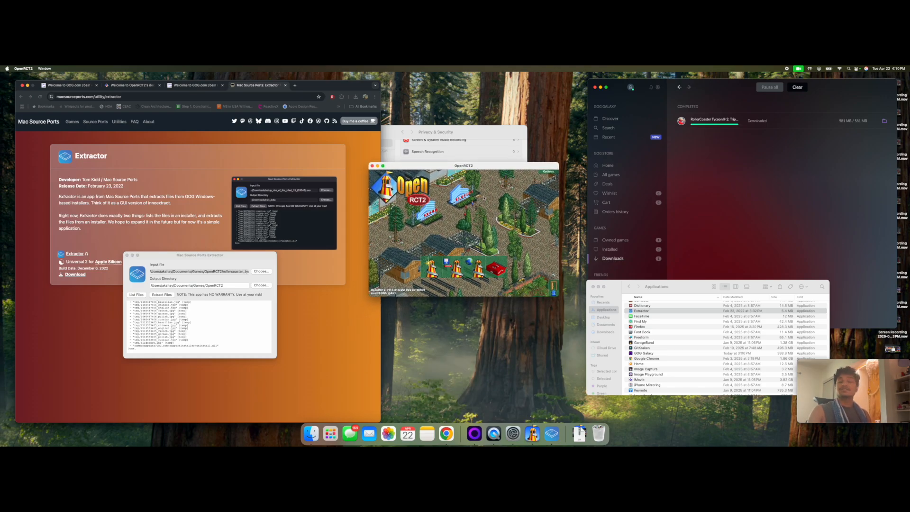
click(384, 166)
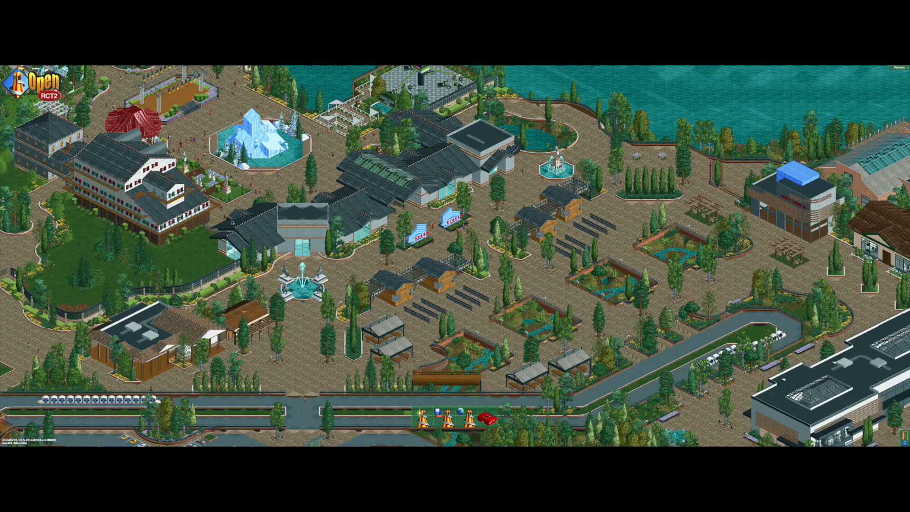